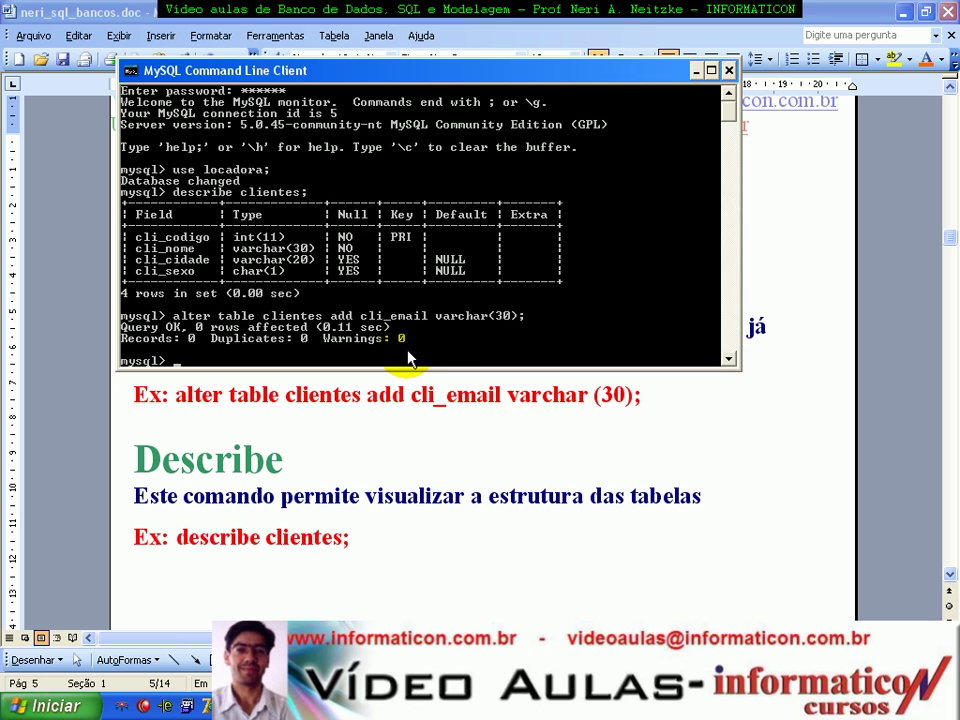
Run "describe clientes;" in the MySQL Command Line Client to list the table's structure
key(Up)
key(Up)
key(Return)
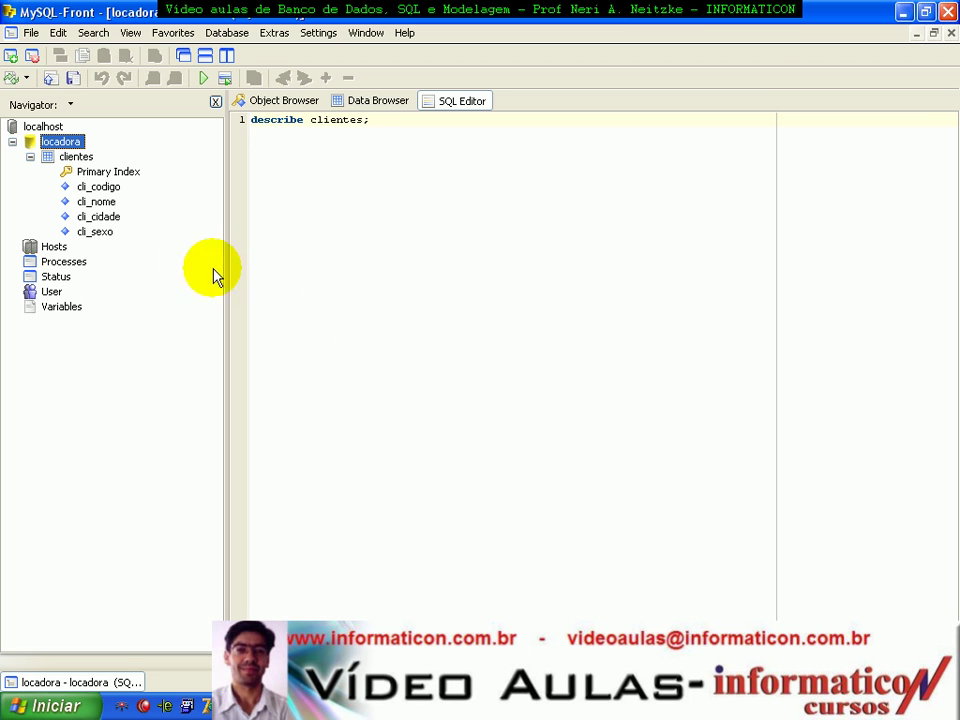
In MySQL-Front, execute "describe clientes;" and select the cli_email row in the result
drag(418, 129, 250, 119)
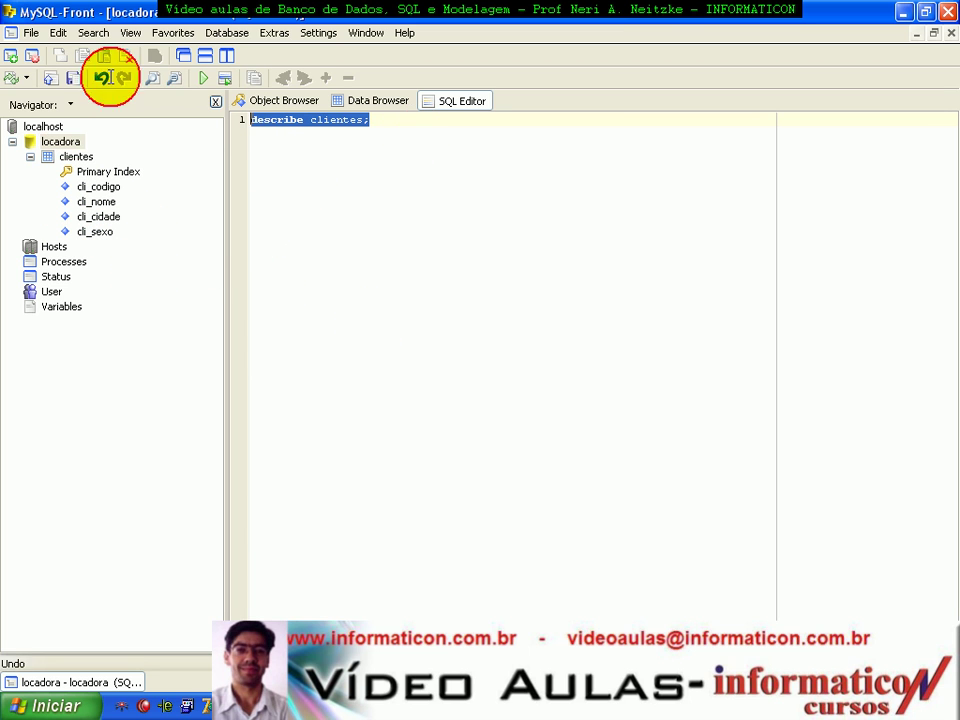
click(201, 80)
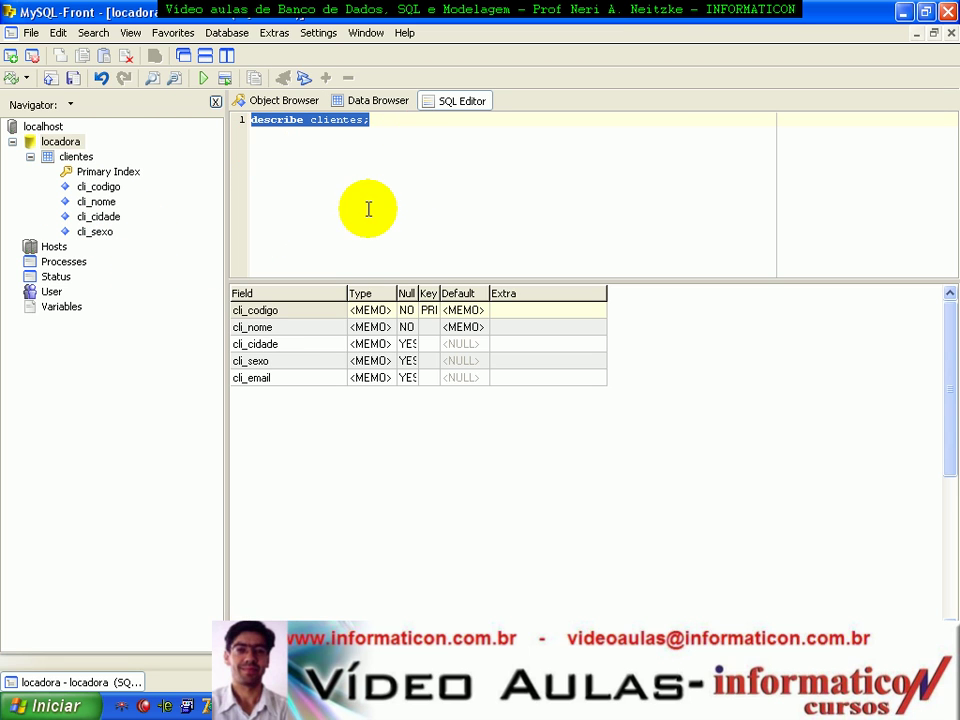
click(286, 388)
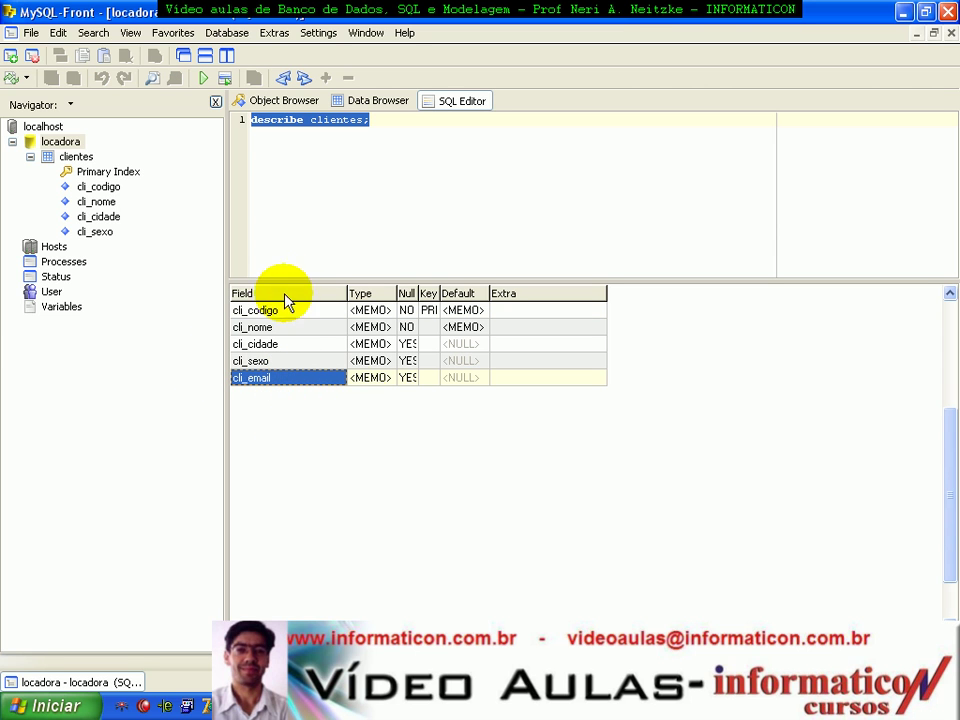
click(336, 386)
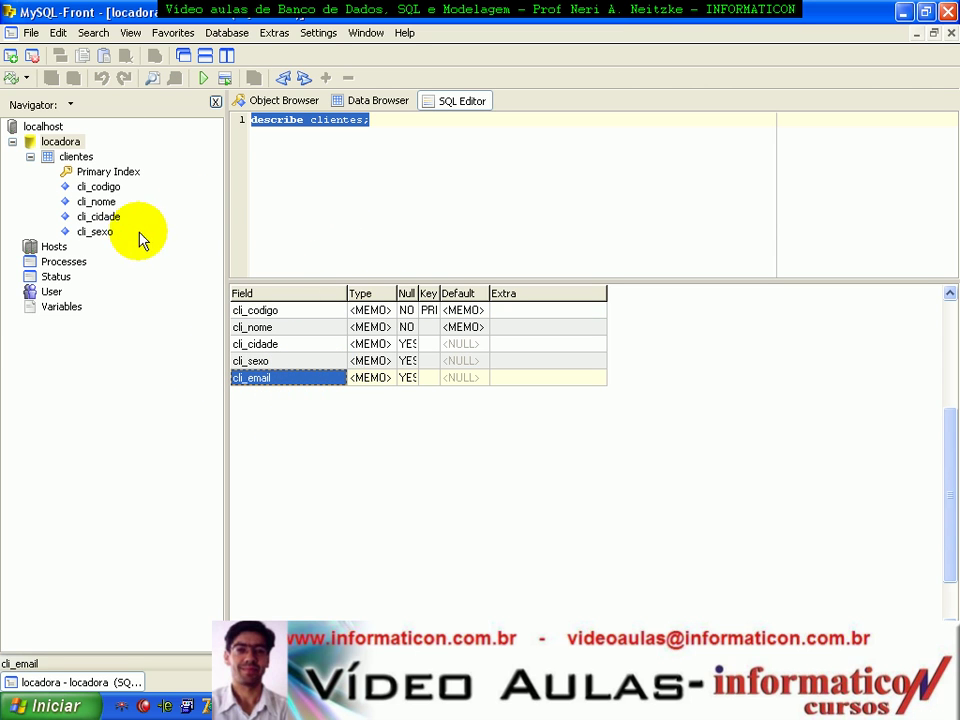
Refresh the object tree, expand the clientes table and view its column definitions
click(10, 80)
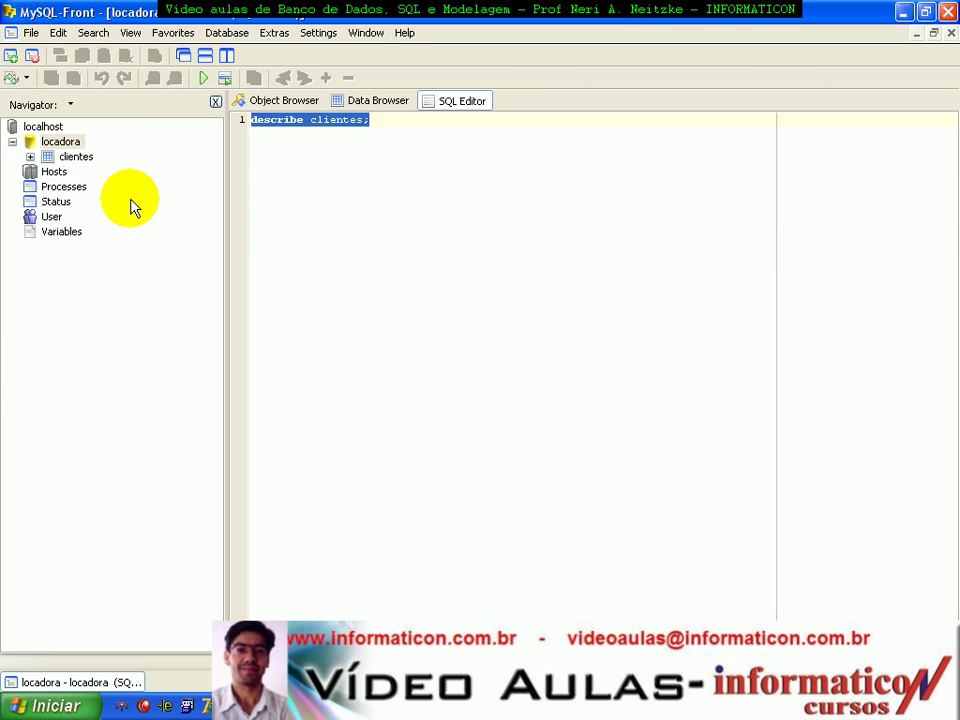
click(29, 157)
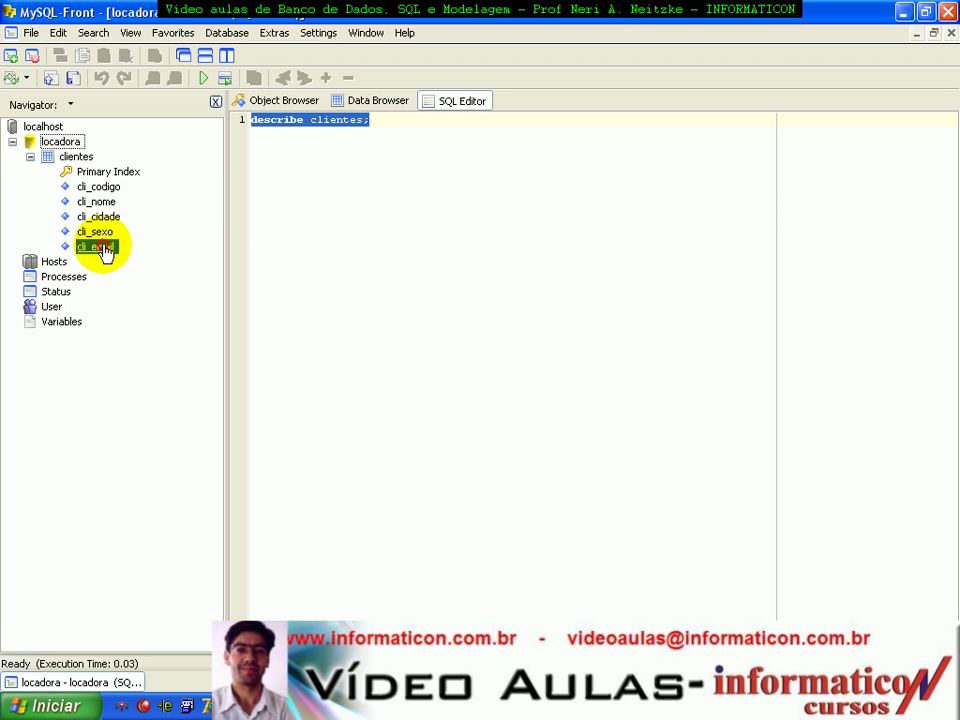
click(77, 157)
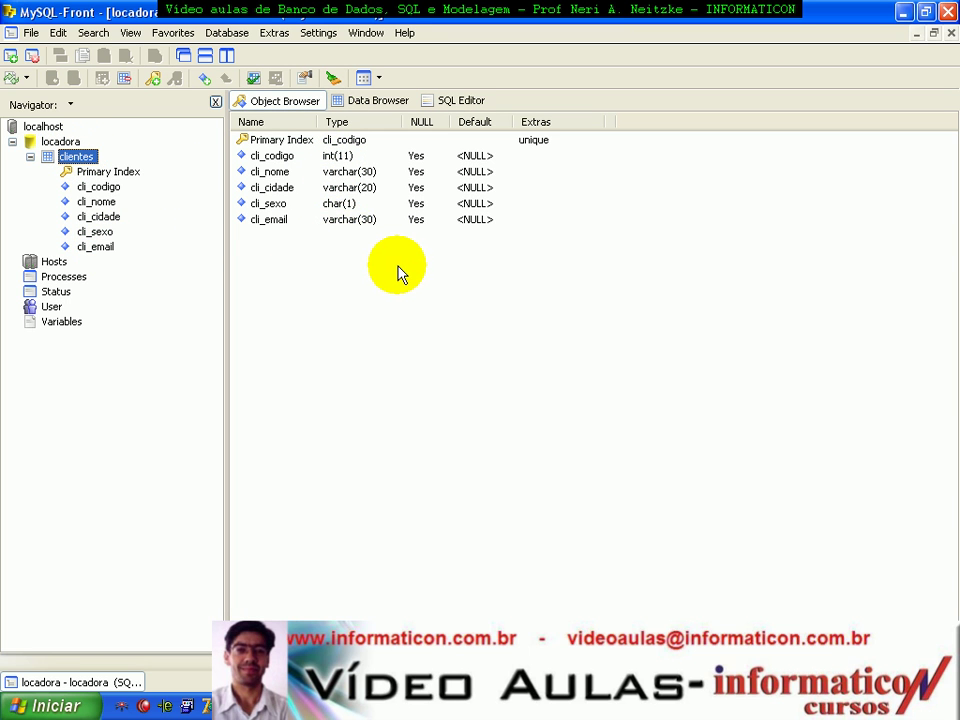
Check the clientes structure in the MySQL Command Line Client, and return to the SQL editor in MySQL-Front
key(alt+Tab)
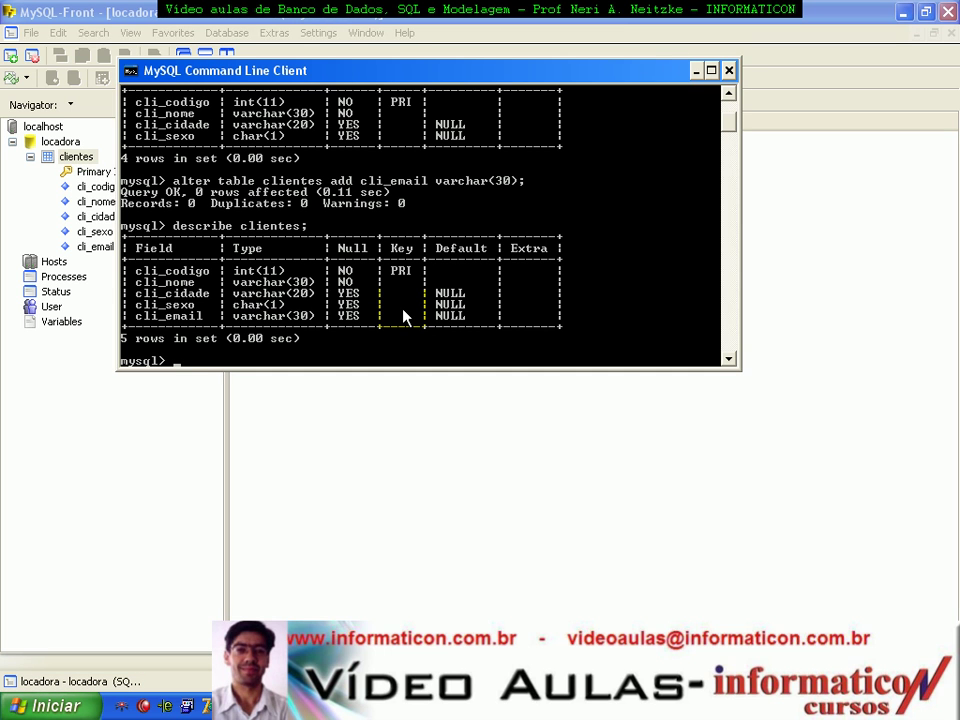
click(458, 470)
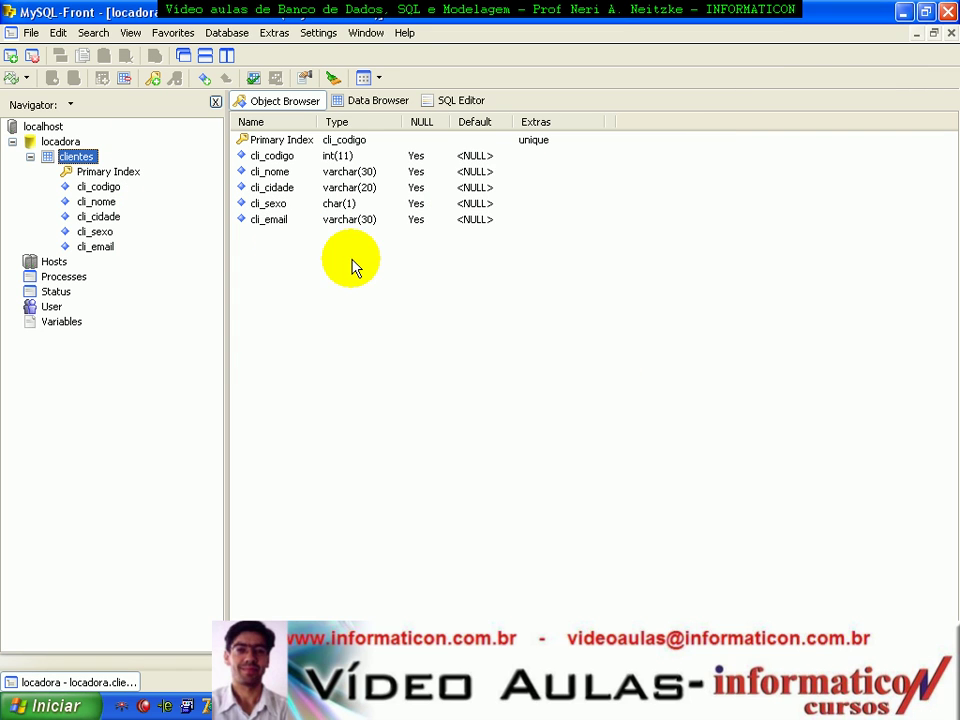
click(462, 102)
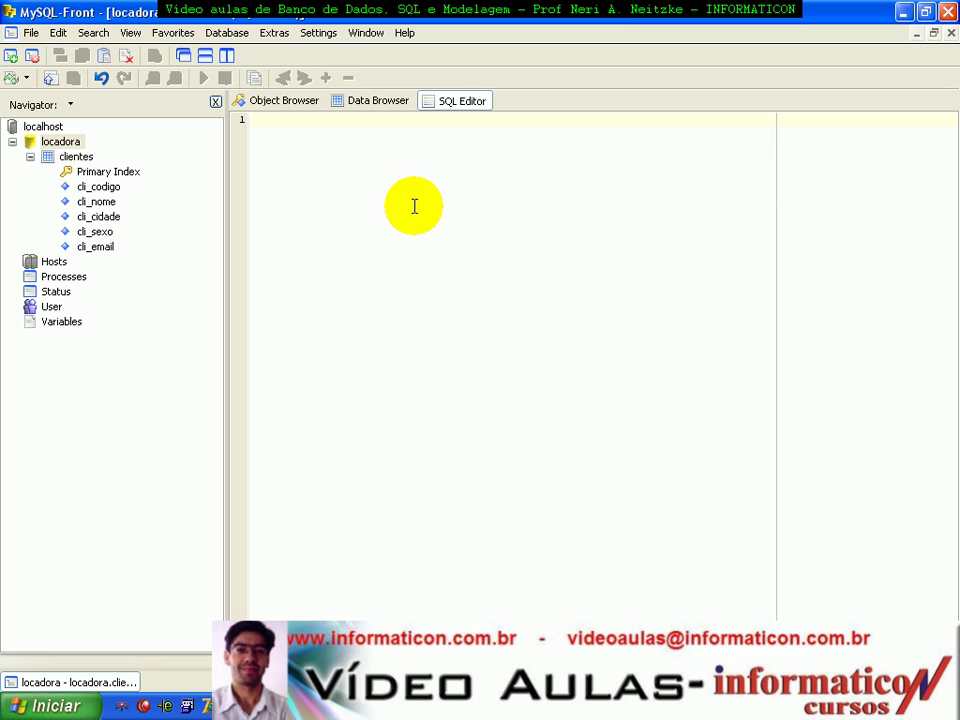
text(describe)
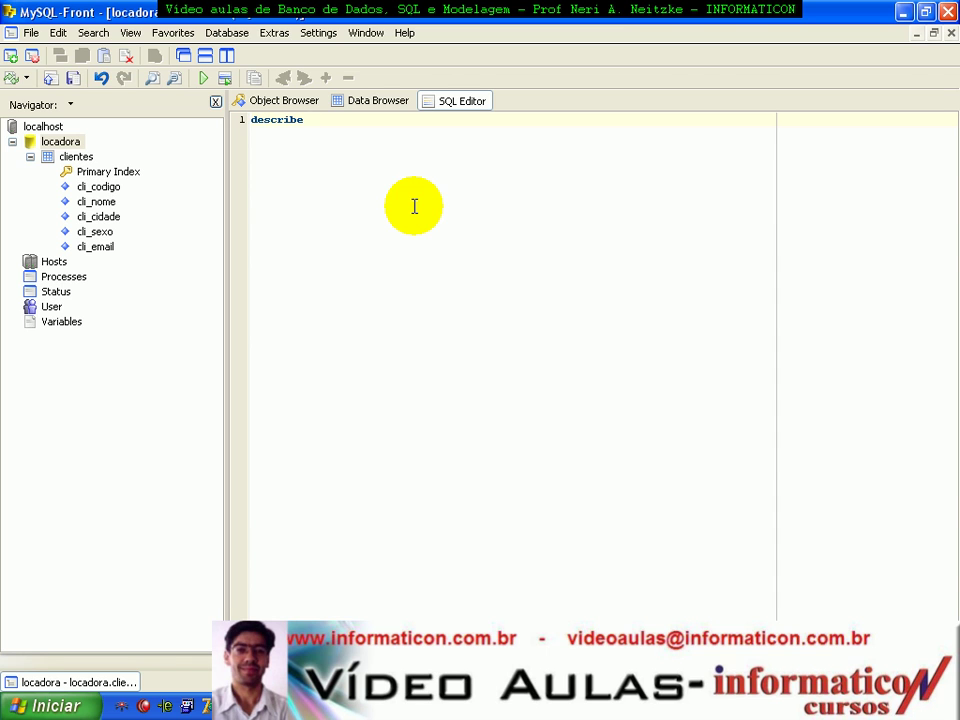
key(BackSpace)
key(BackSpace)
key(BackSpace)
key(BackSpace)
key(BackSpace)
key(BackSpace)
key(BackSpace)
key(BackSpace)
key(BackSpace)
Execute "alter table clientes add cli_obs varchar(50);", refresh the object tree and expand the clientes table
text(alter table clientes add)
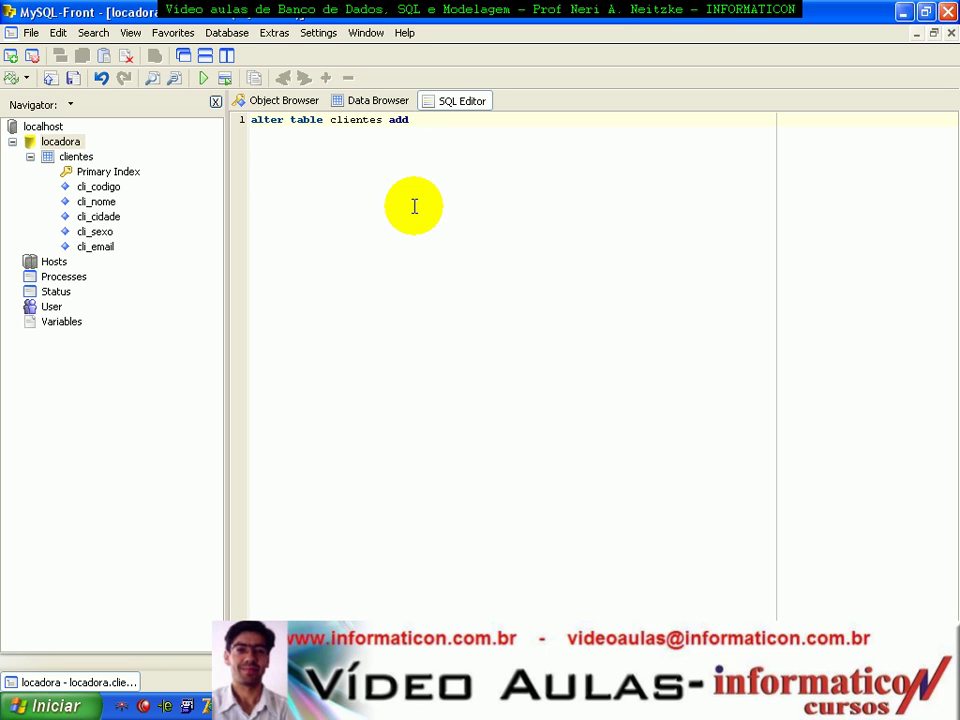
text( cli_obs varchar(50);)
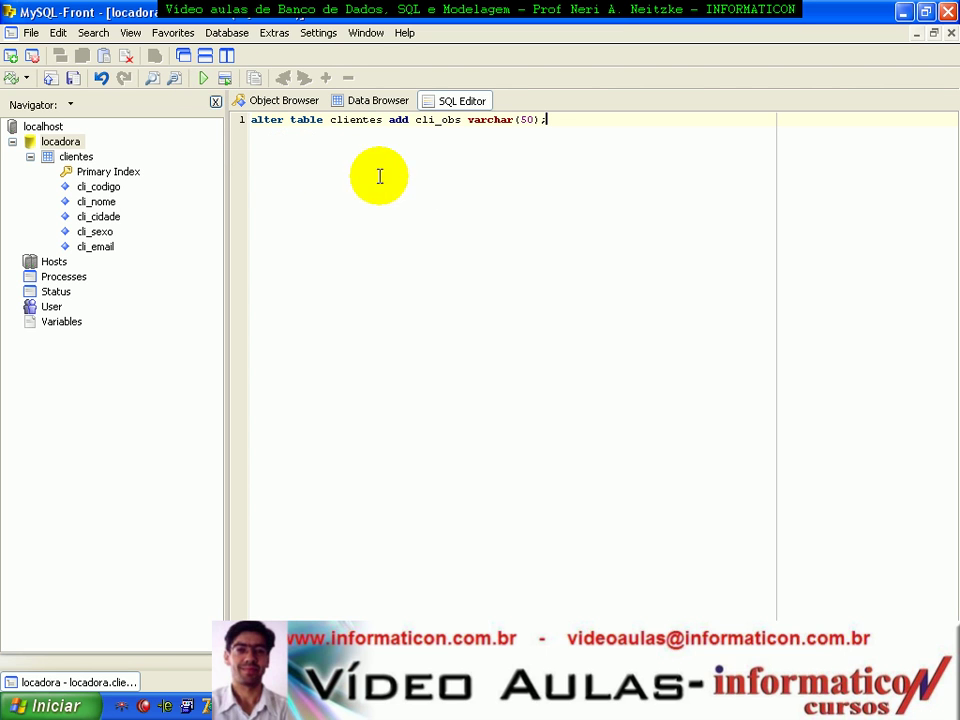
click(11, 78)
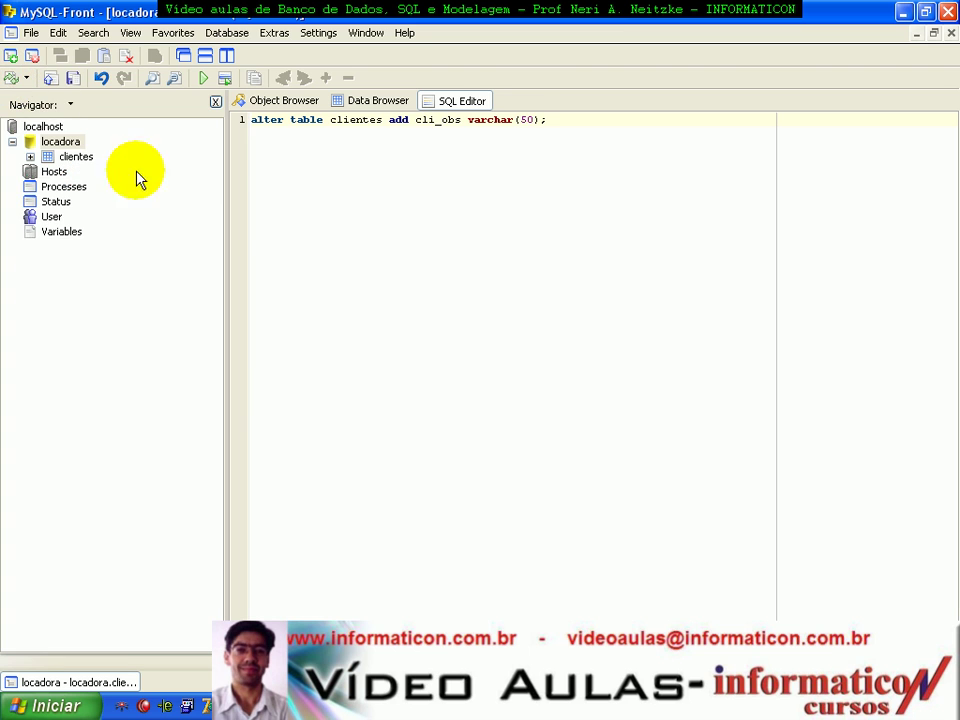
click(30, 157)
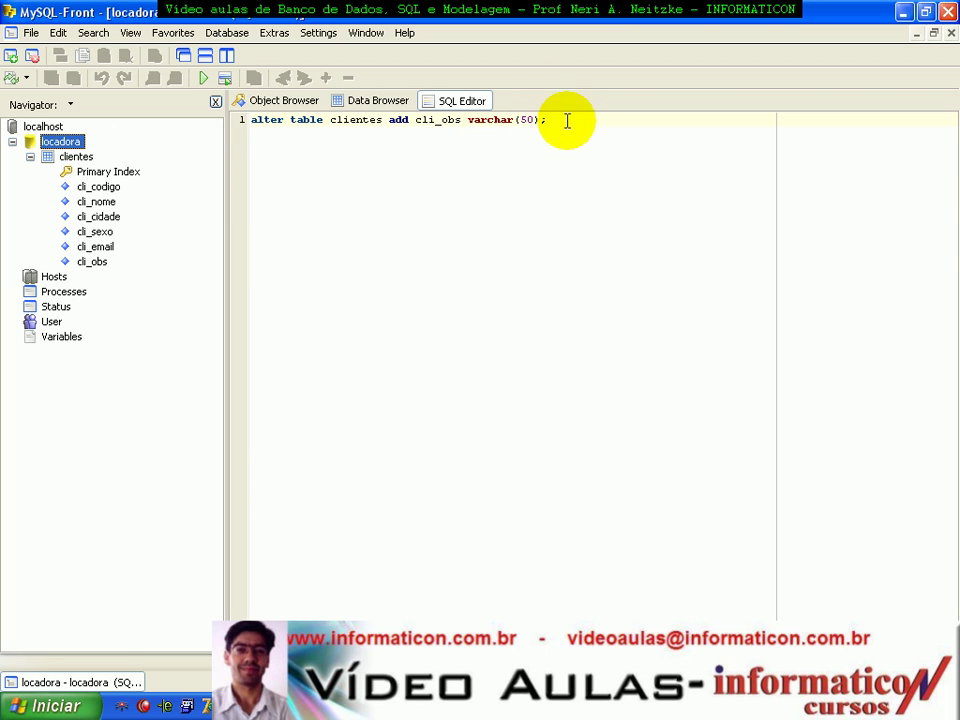
Replace the statement in the SQL editor with "describe clientes;" and execute it
drag(561, 117, 11, 58)
text(descri)
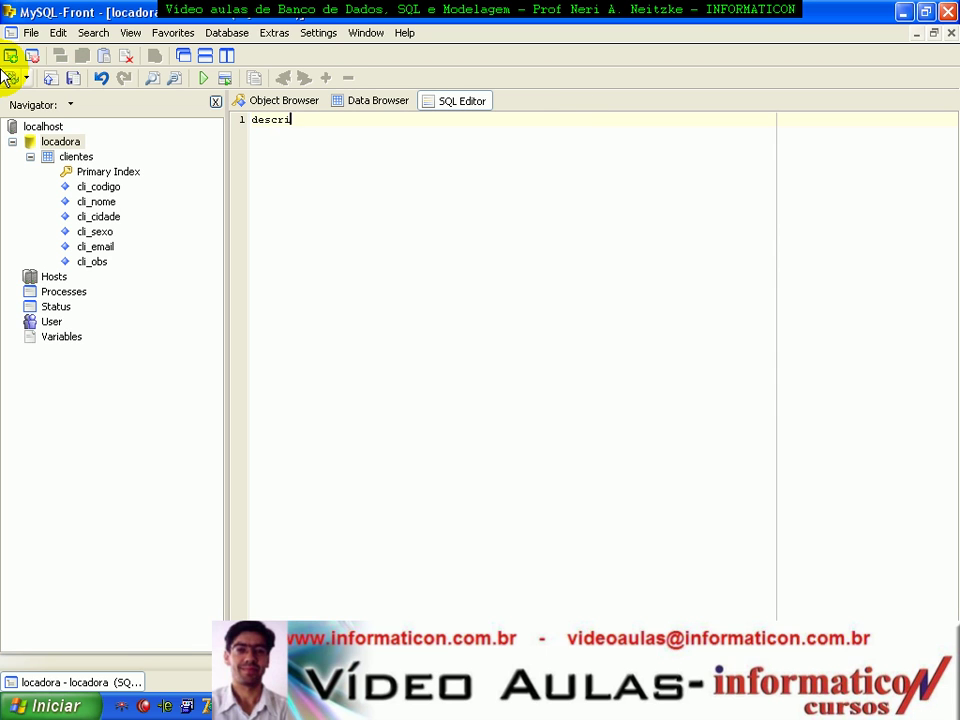
text(be clientes;)
click(203, 78)
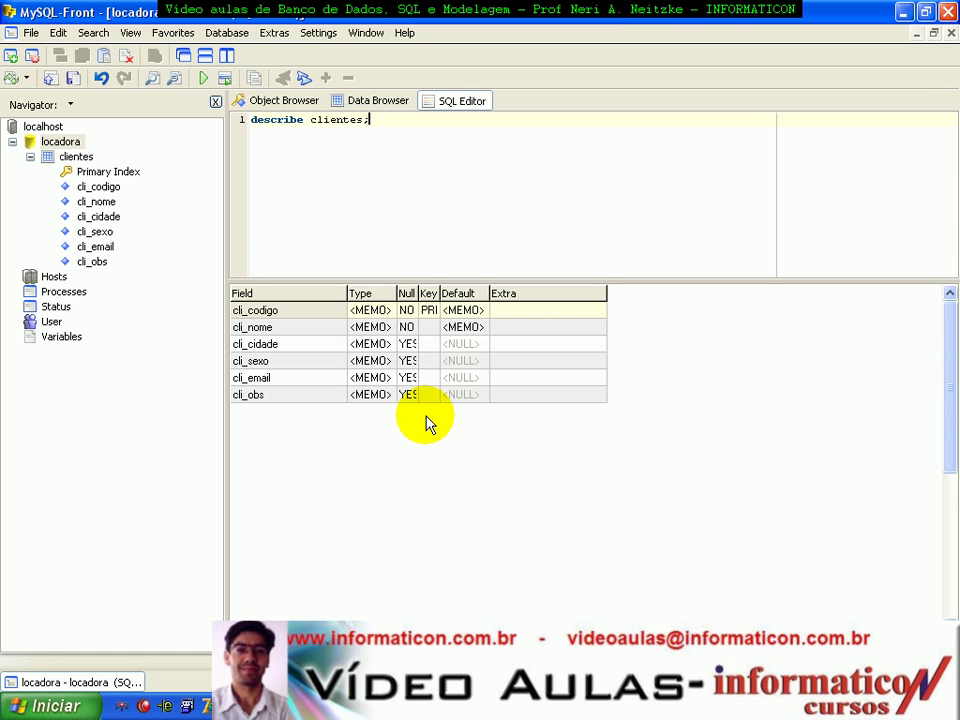
Switch to the MySQL Command Line Client and rerun "describe clientes;"
click(250, 682)
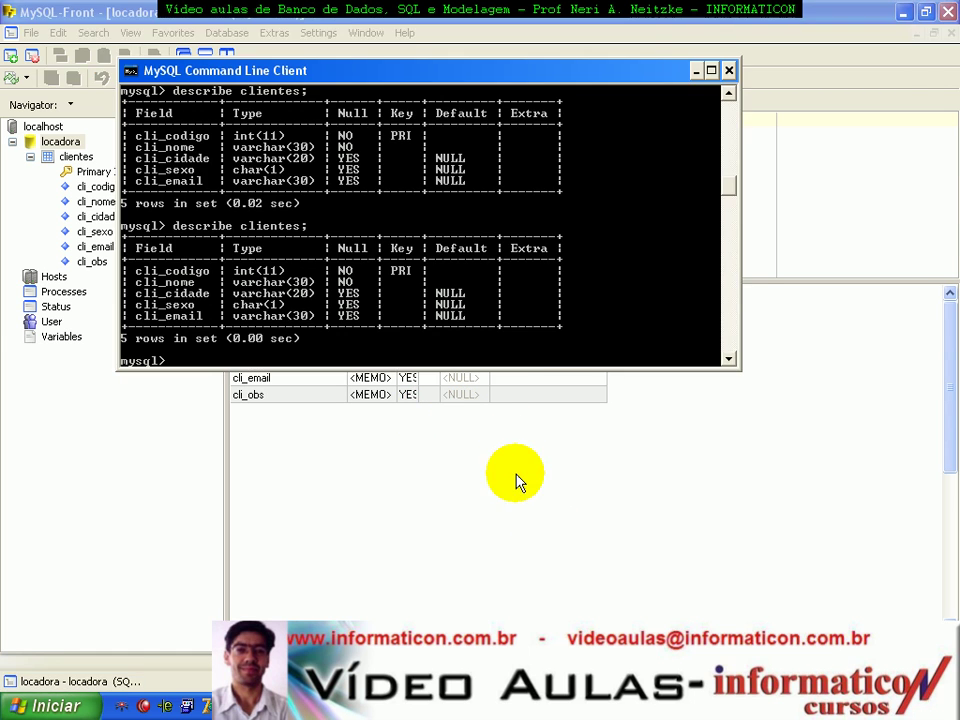
key(Up)
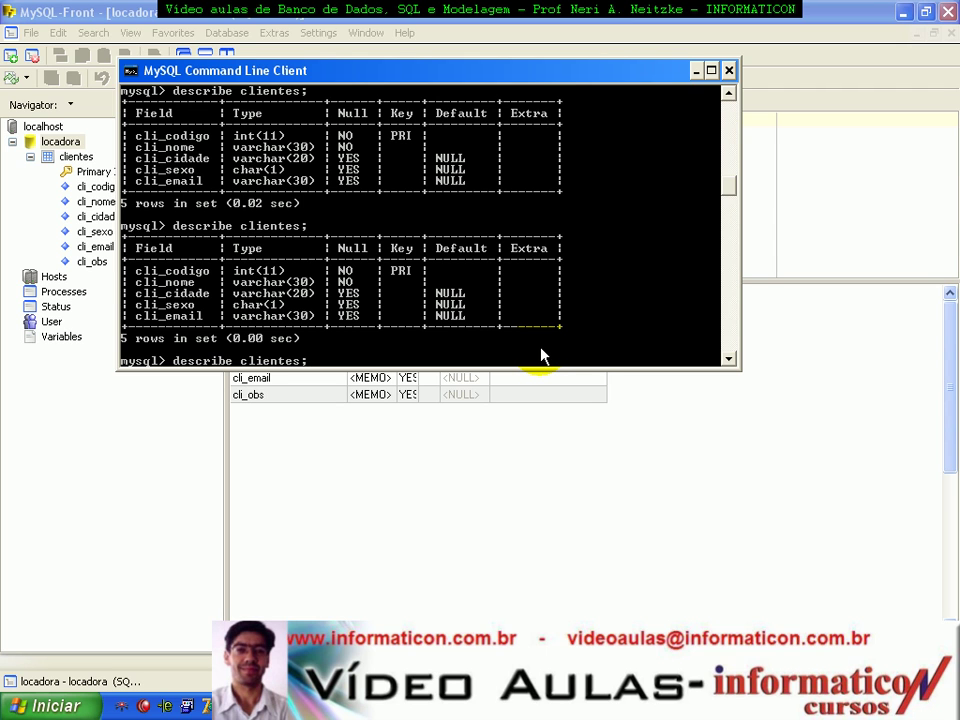
key(Return)
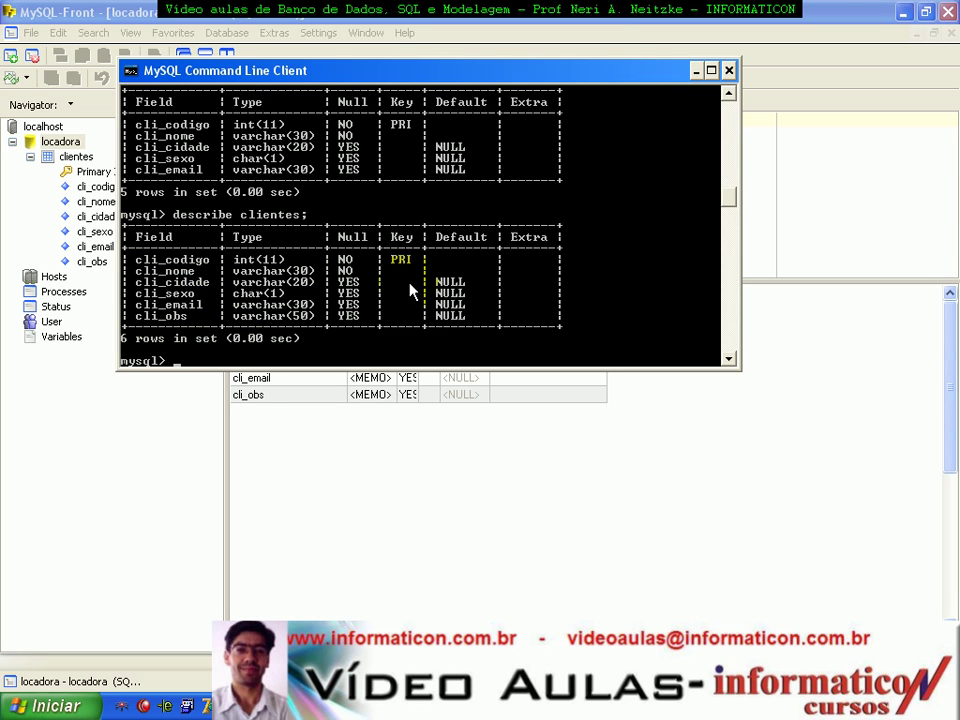
Remove the cli_email column by running "alter table clientes drop cli_email;"
text(alter table clientes)
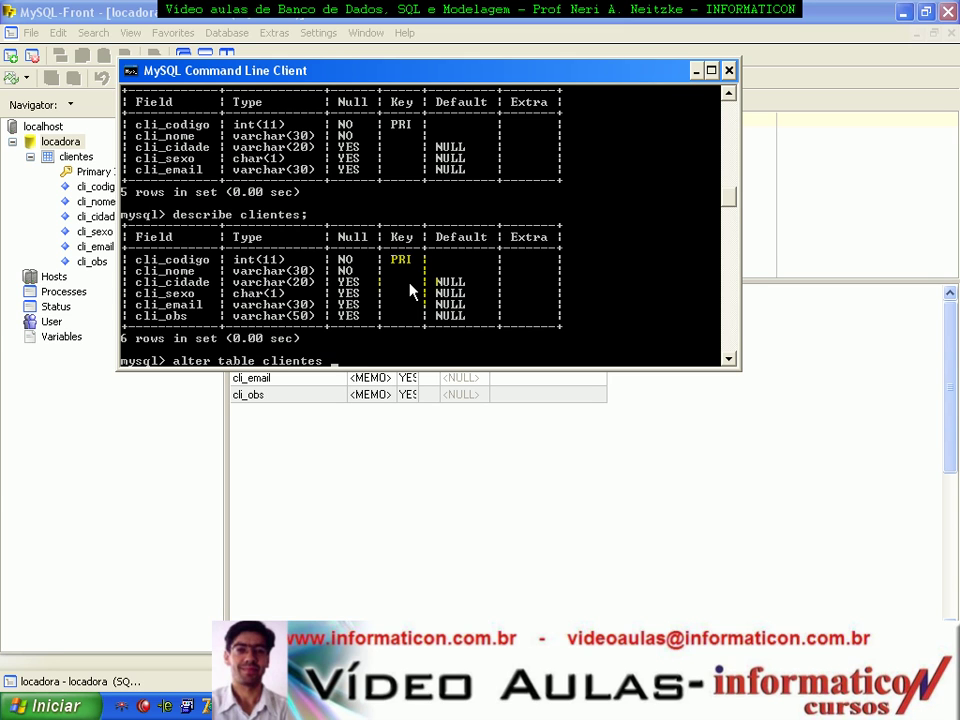
text( drop cli_email;)
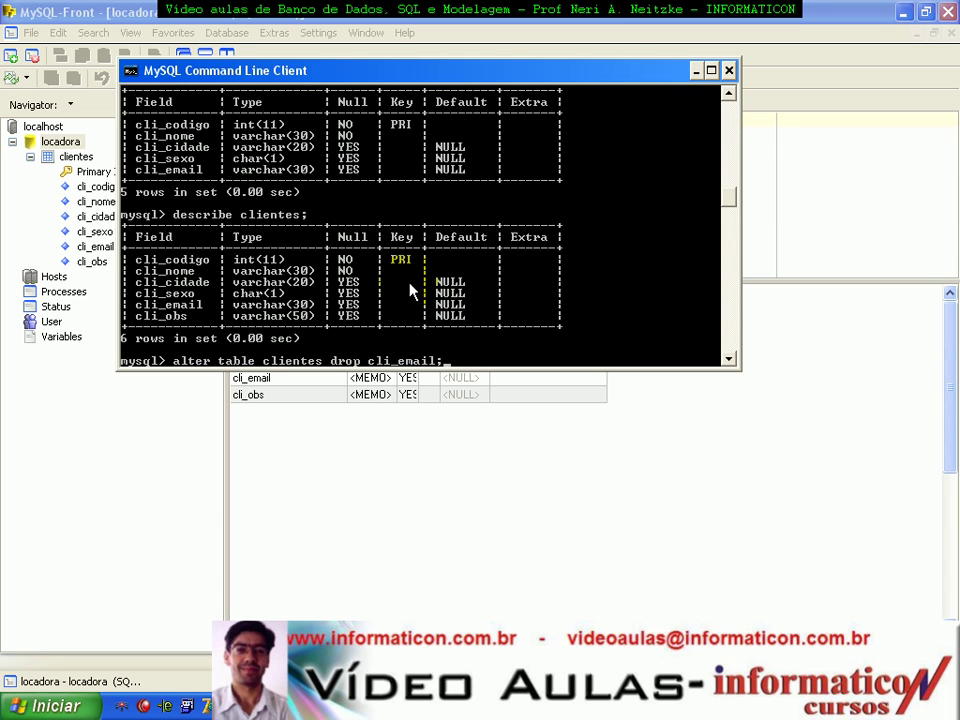
key(Return)
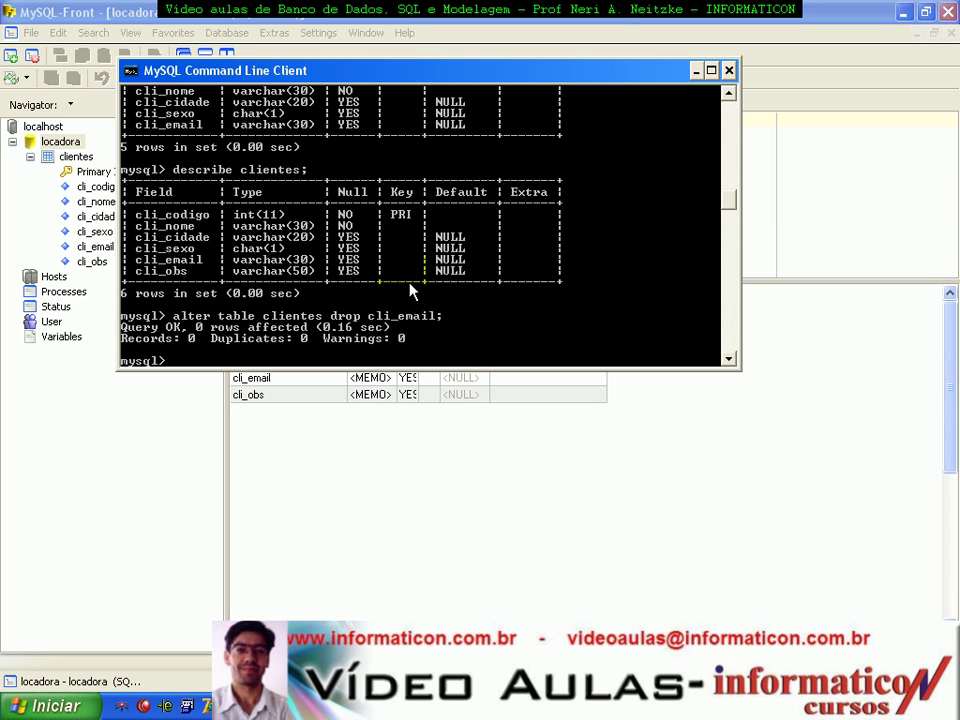
Rerun "describe clientes;" at the MySQL prompt to check the structure after dropping cli_email
key(Up)
key(Up)
key(Return)
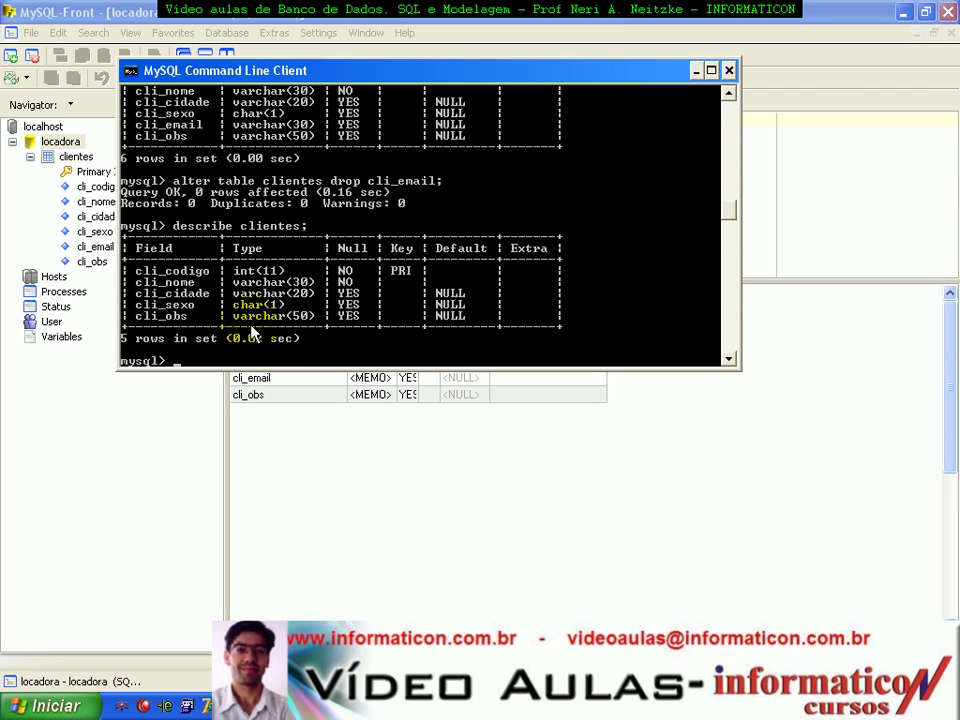
Switch to MySQL-Front and execute the existing "describe clientes;" statement again
click(386, 461)
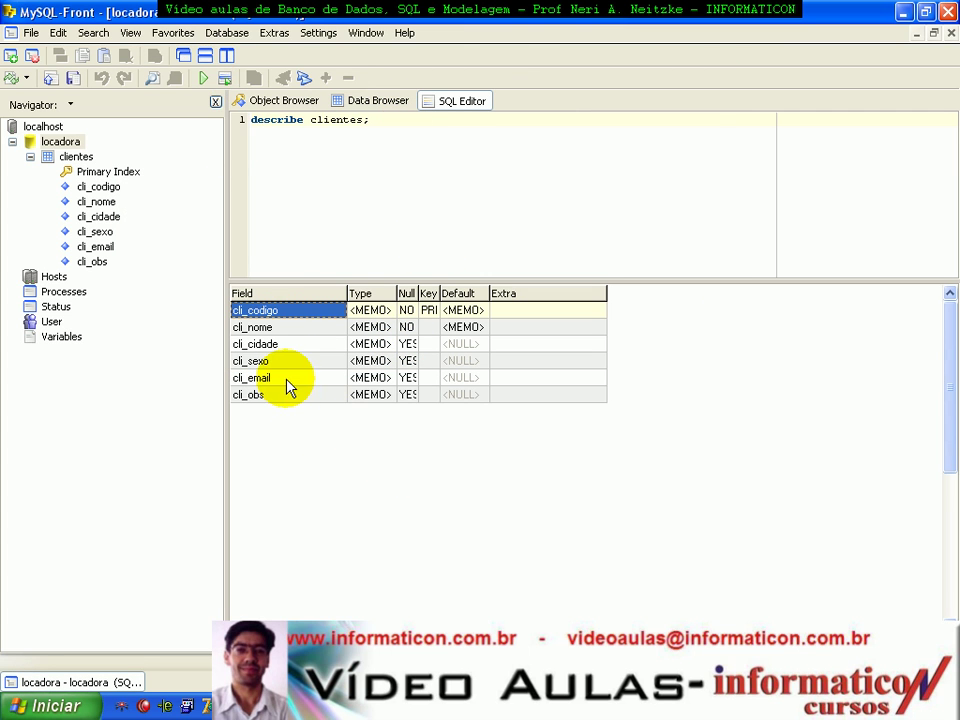
click(203, 78)
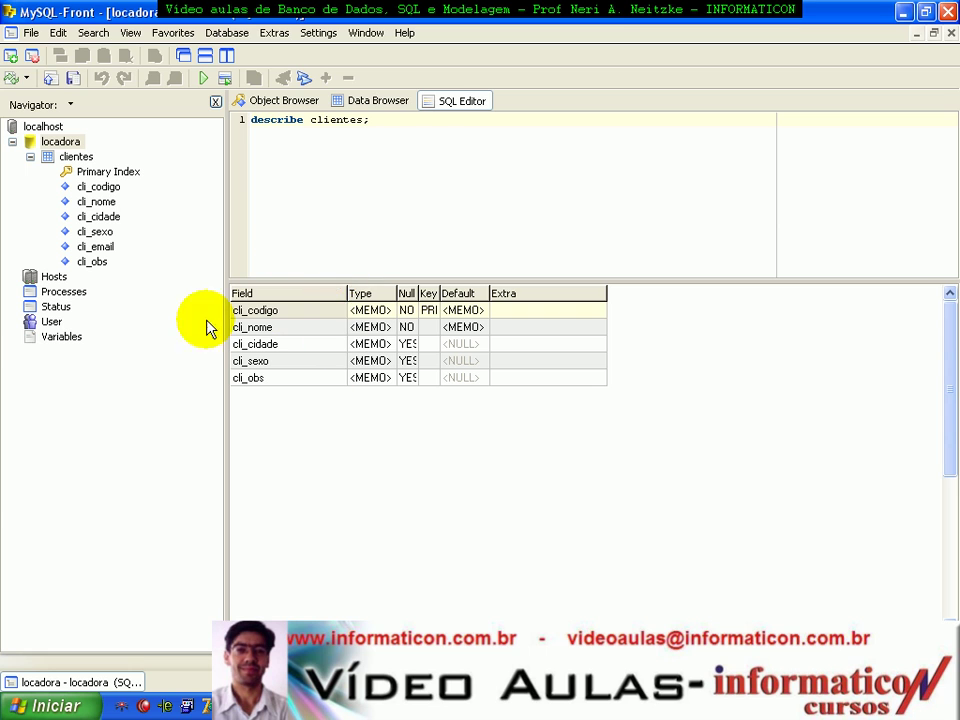
Replace the editor's statement with "alter table clientes drop cli_obs;" and execute it
drag(396, 118, 11, 124)
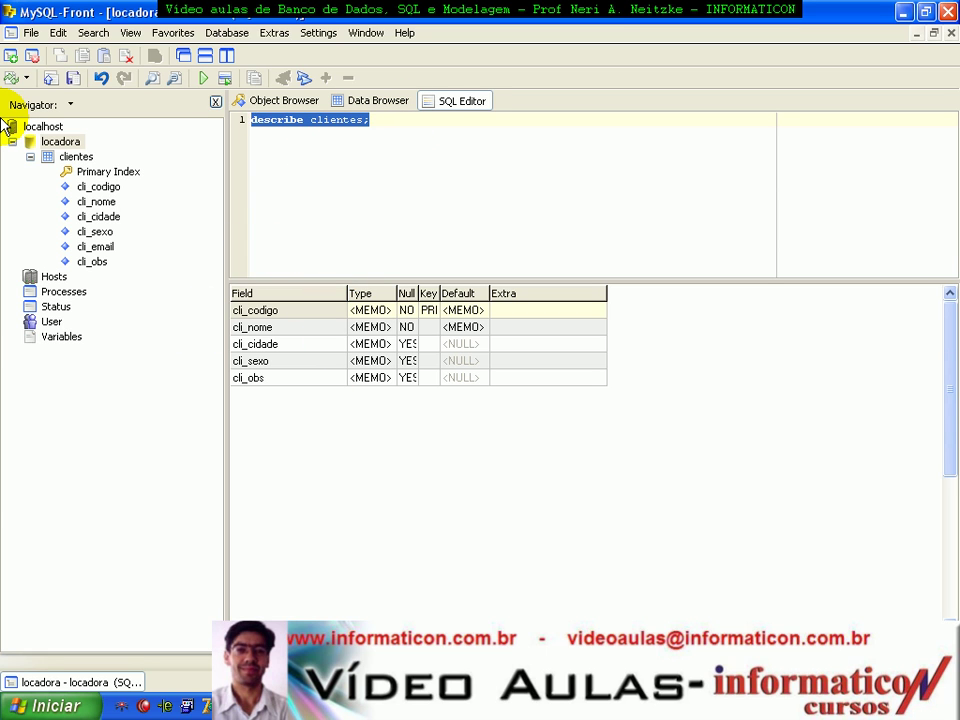
text(alter table )
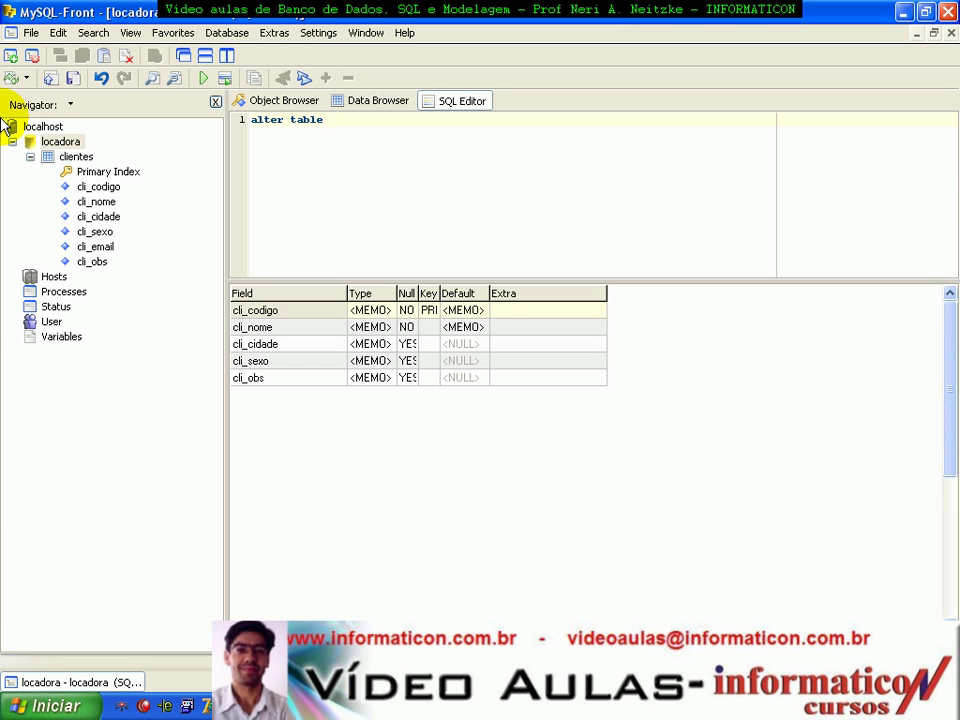
text(clientes drop cli_obs;)
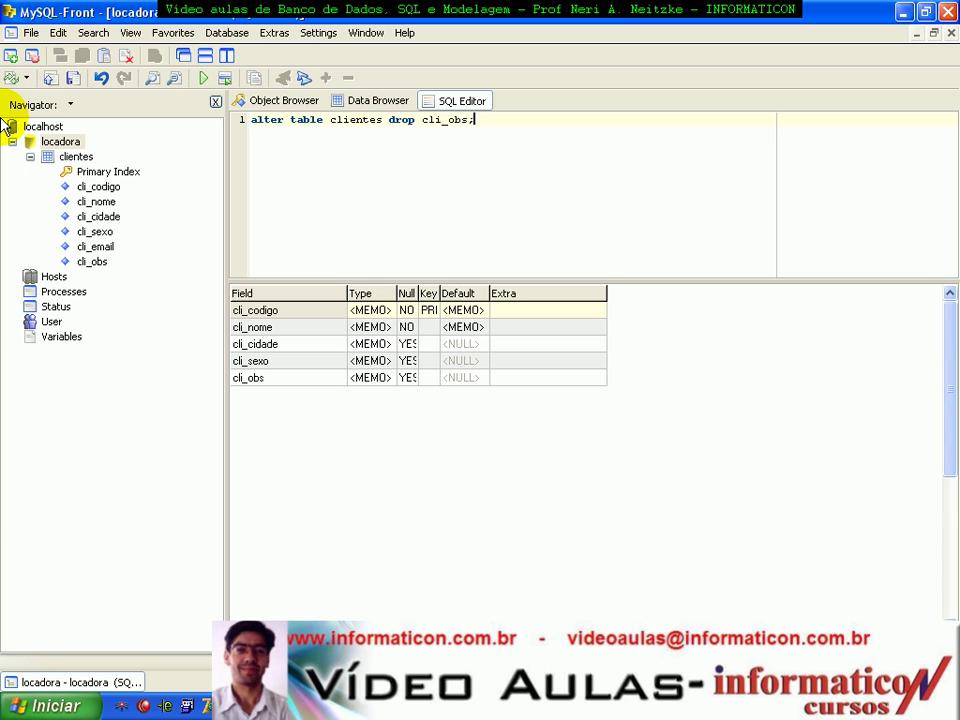
click(204, 80)
Replace the DROP statement with "describe clientes;" and execute it to check the remaining columns
drag(474, 119, 11, 81)
text(describe)
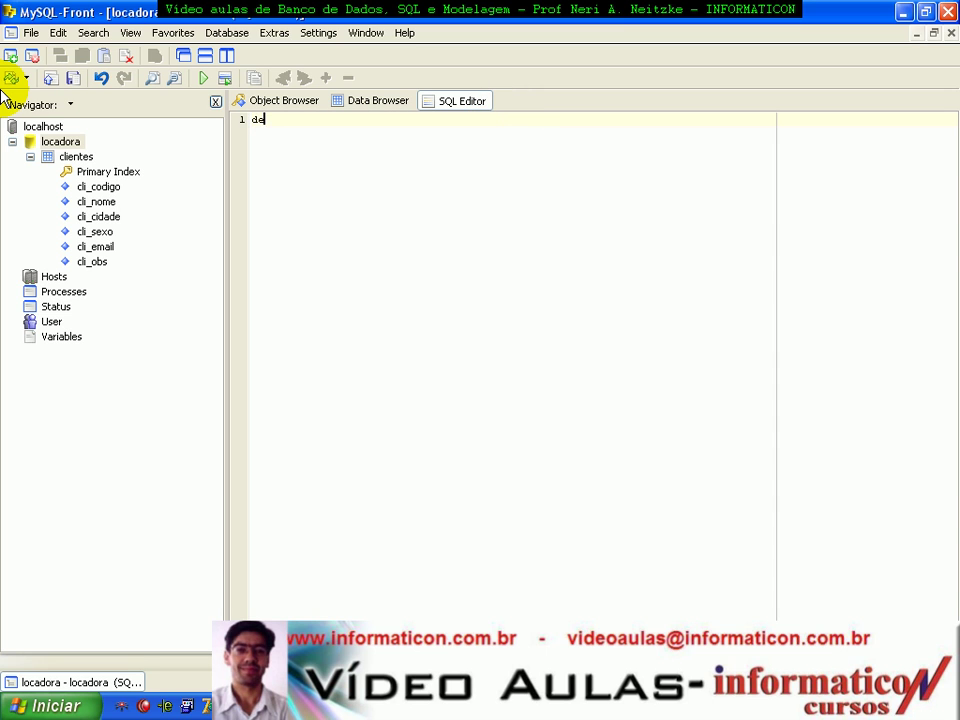
text(entes;)
click(203, 78)
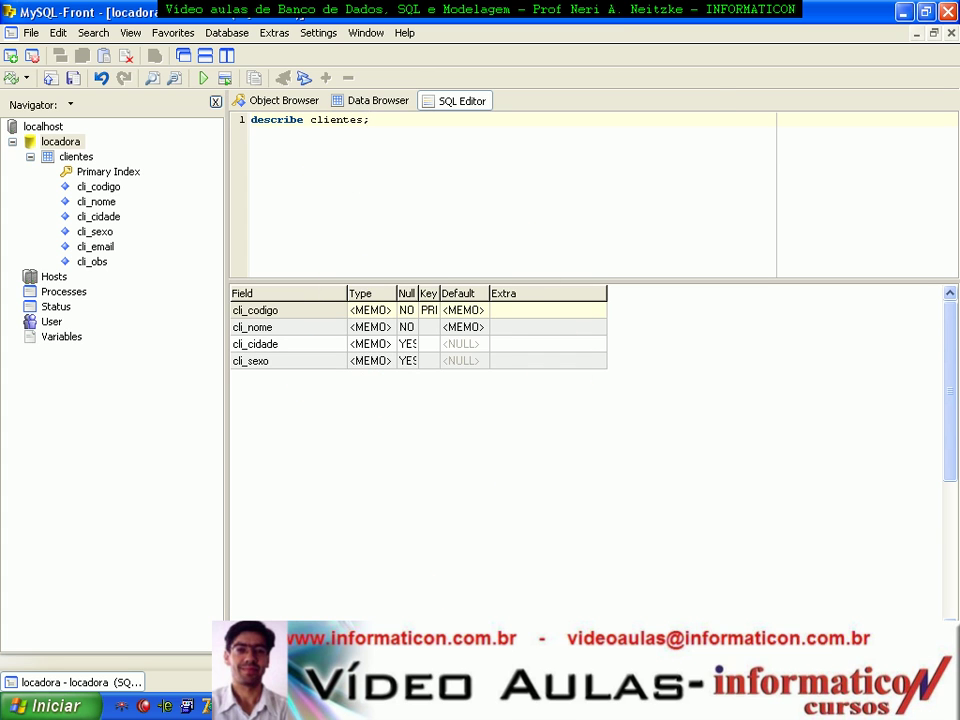
Switch to the MySQL Command Line Client and rerun "describe clientes;" to check the structure without cli_obs
key(alt+Tab)
key(Up)
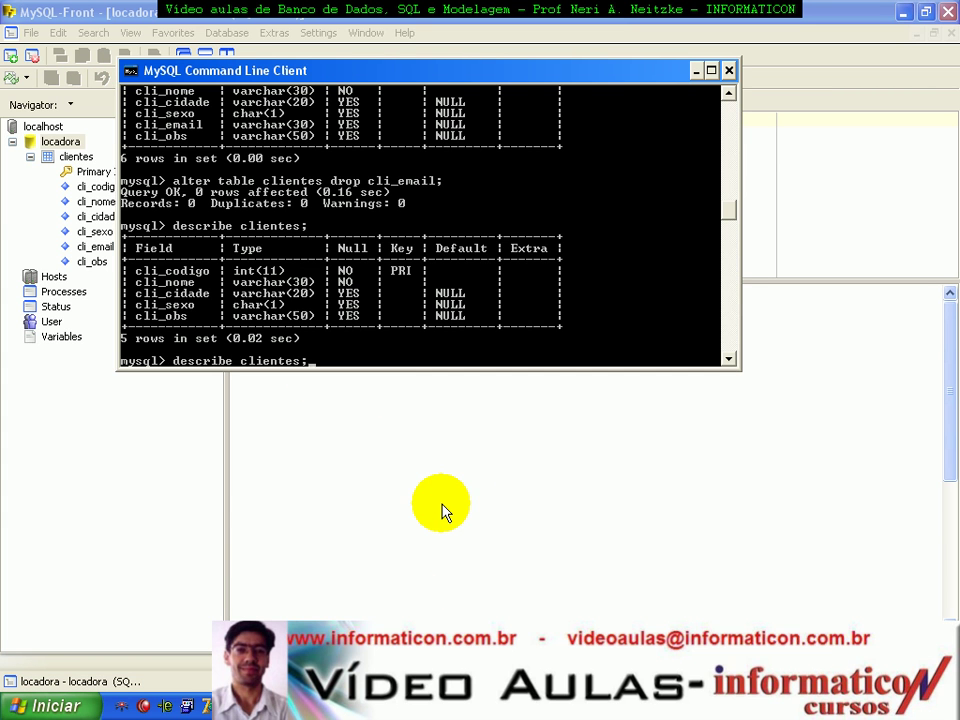
key(Return)
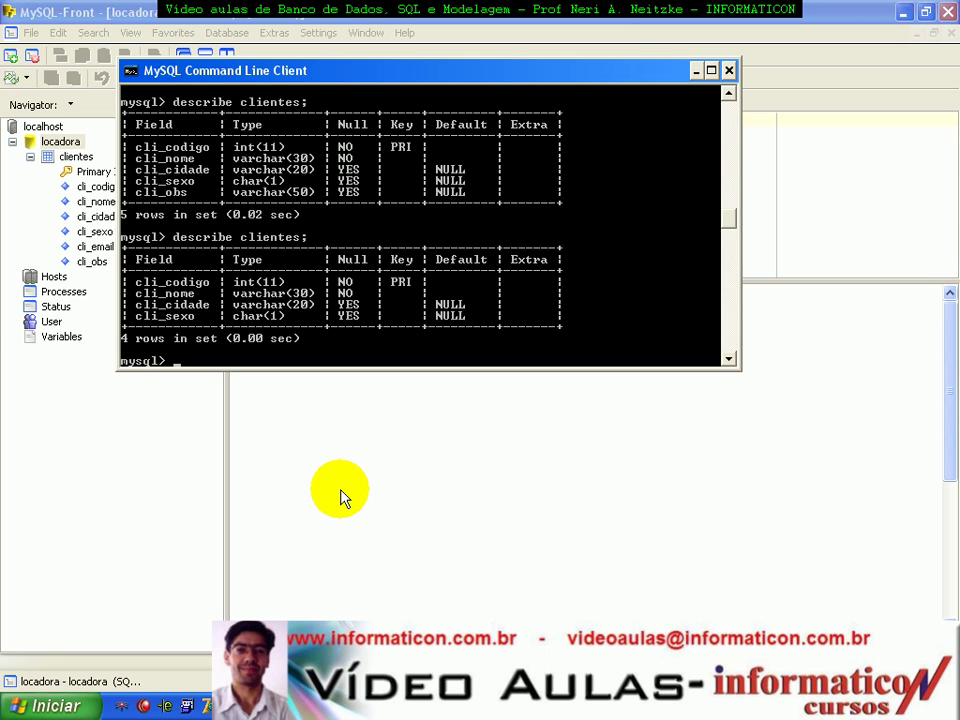
Rerun "alter table clientes add cli_email varchar(30);" followed by "describe clientes;" in the command line
key(Up)
key(Up)
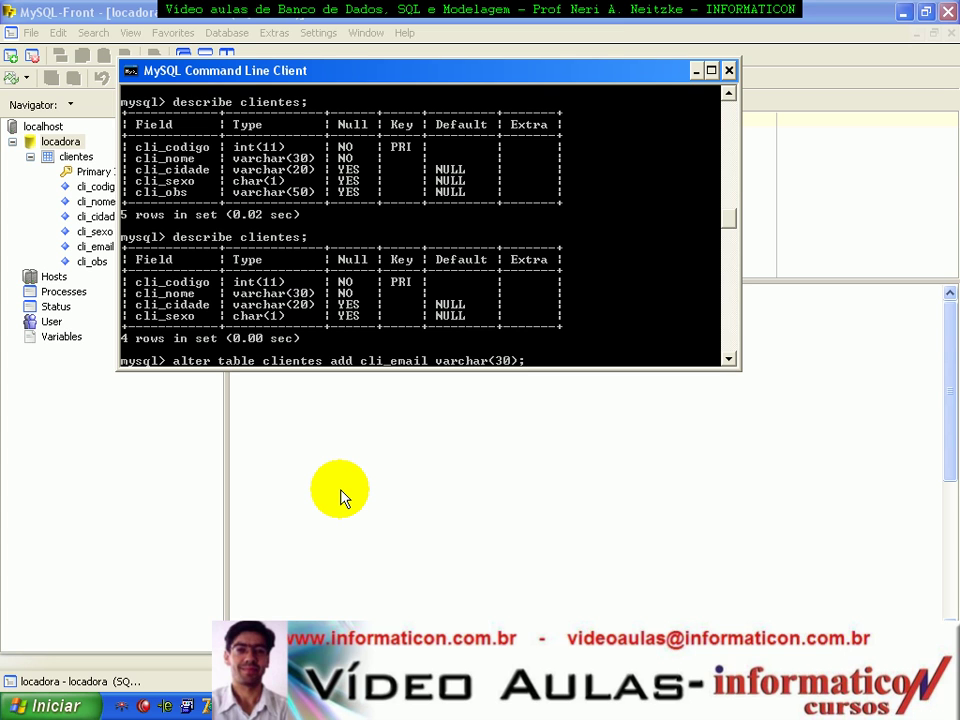
key(Return)
key(Up)
key(Up)
key(Return)
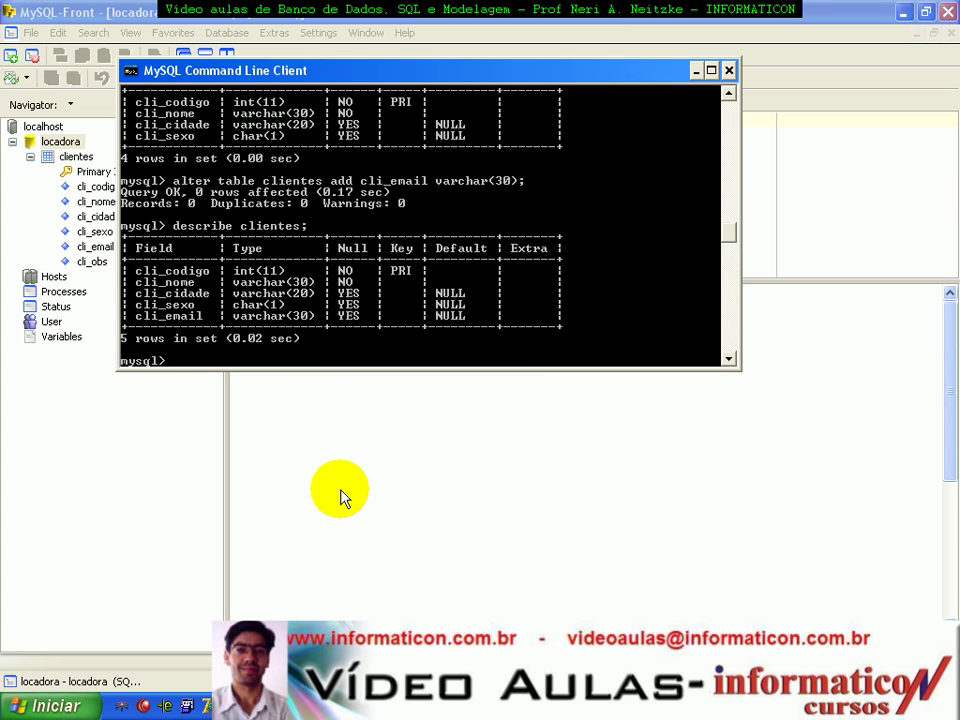
Switch to MySQL-Front, refresh the navigator and expand the clientes table to check its fields
key(alt+Tab)
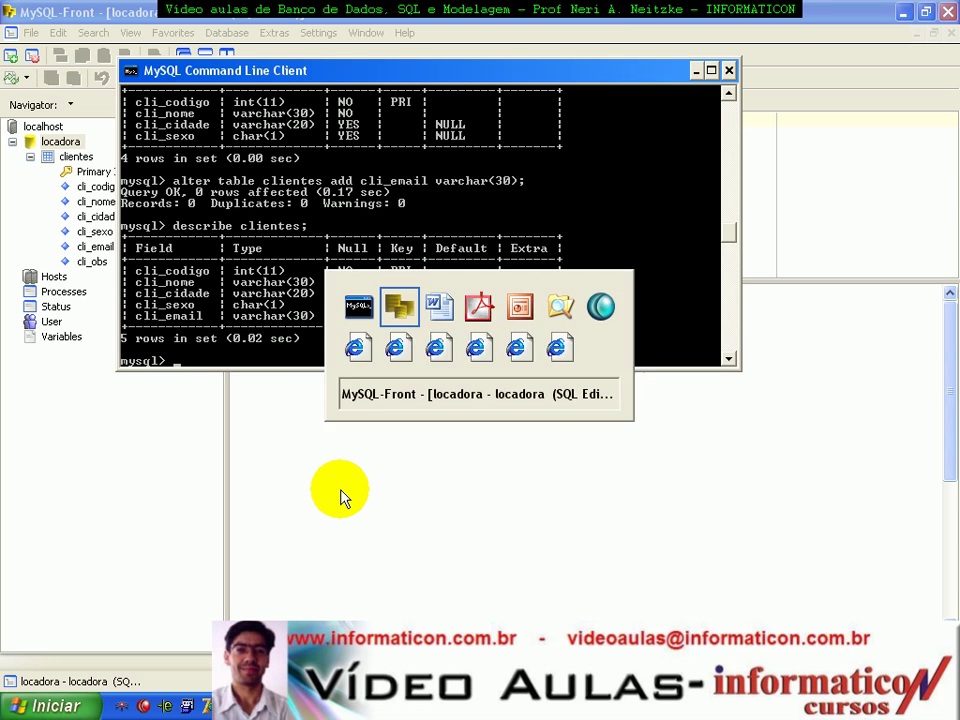
click(11, 78)
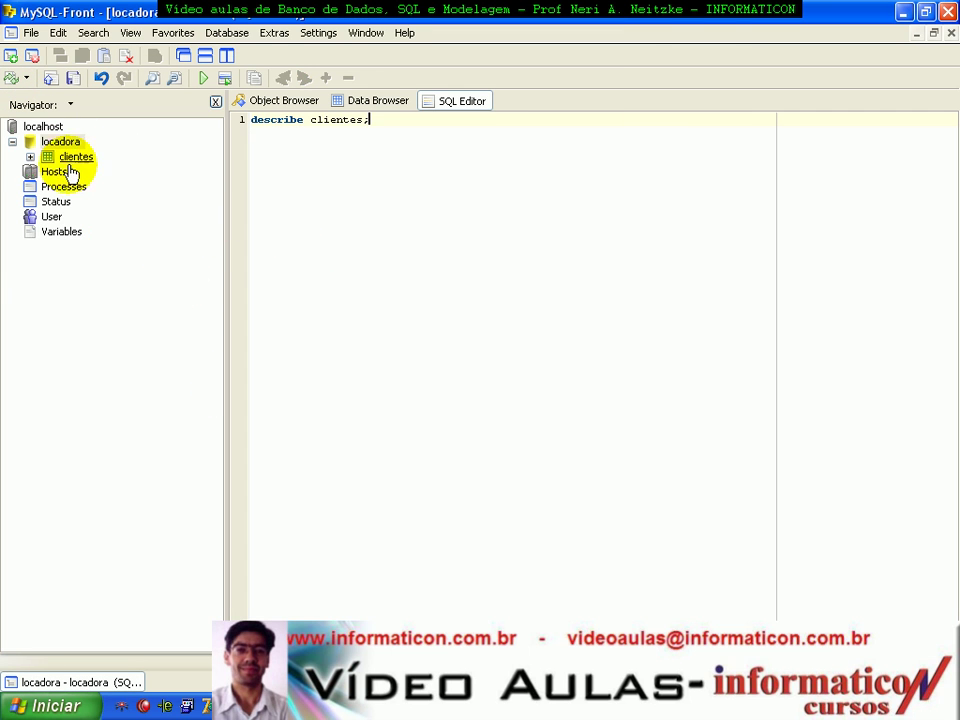
click(30, 157)
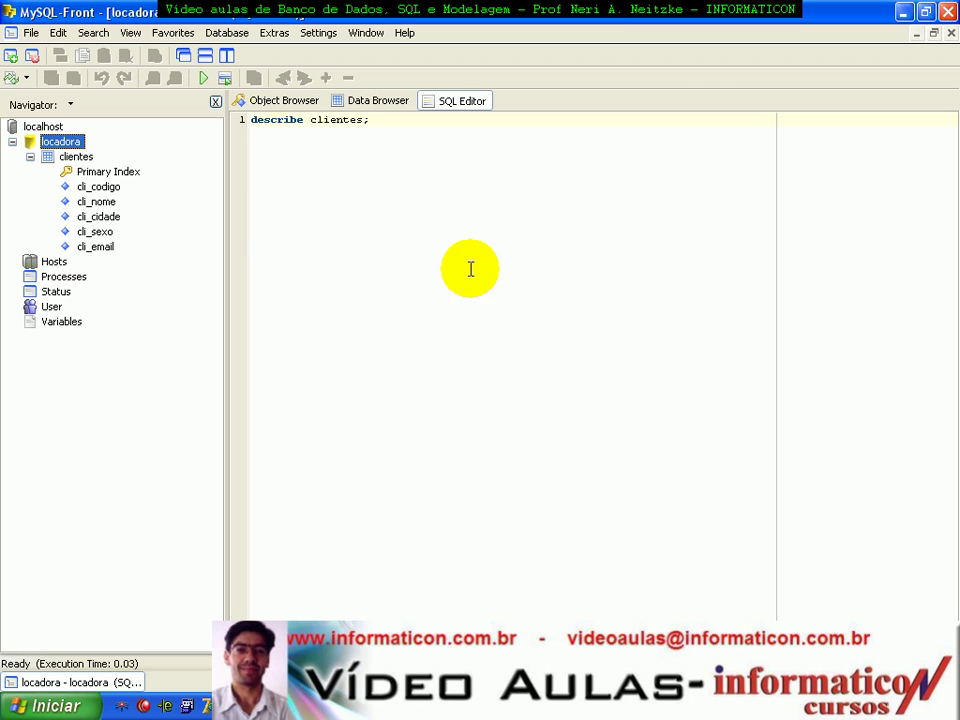
Remove the cli_email field from clientes through the navigator, and check the structure with "describe clientes;" and the expanded field list
right_click(95, 249)
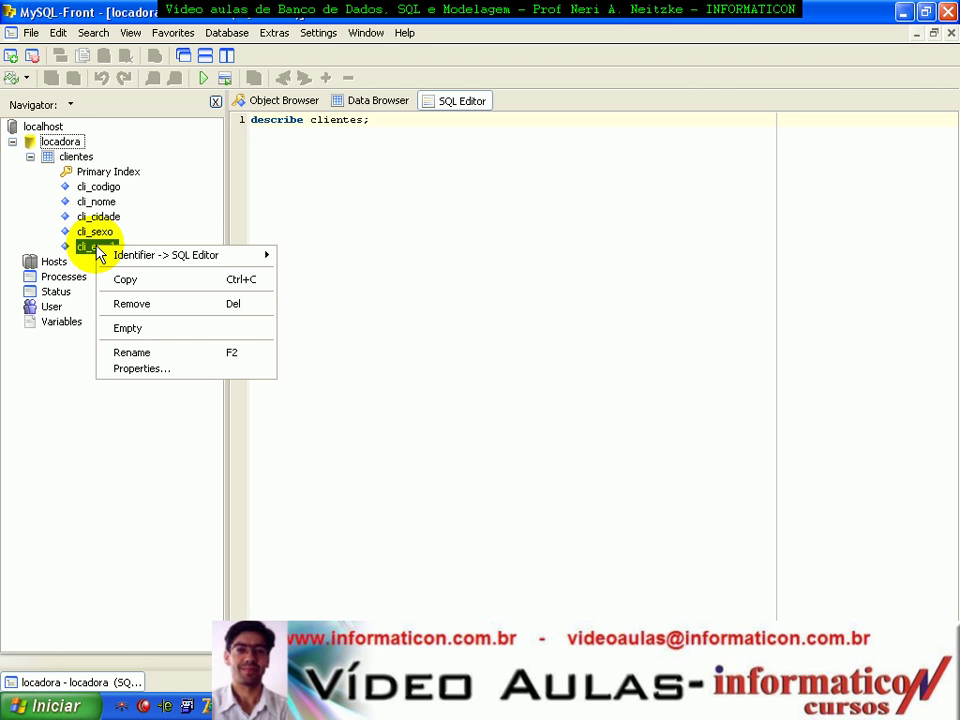
click(167, 310)
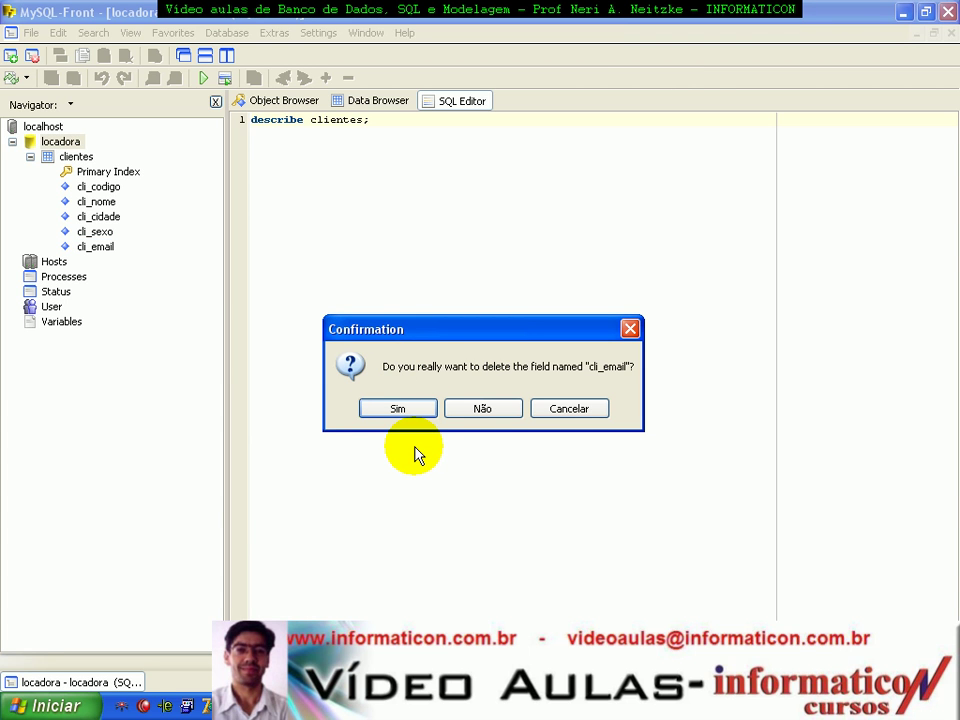
click(398, 410)
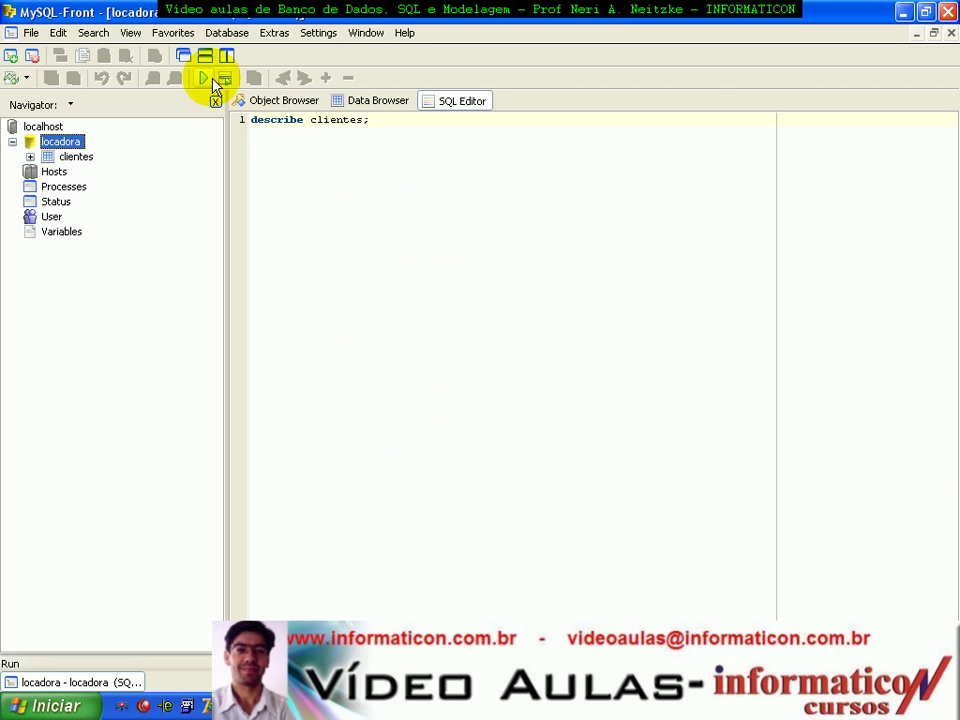
click(205, 79)
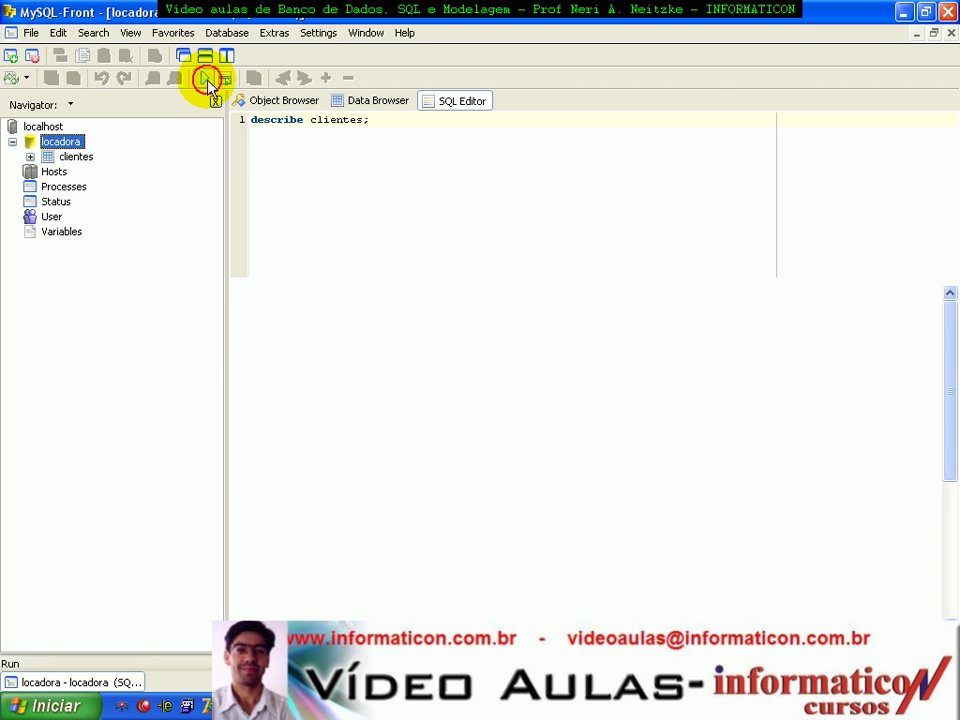
click(29, 157)
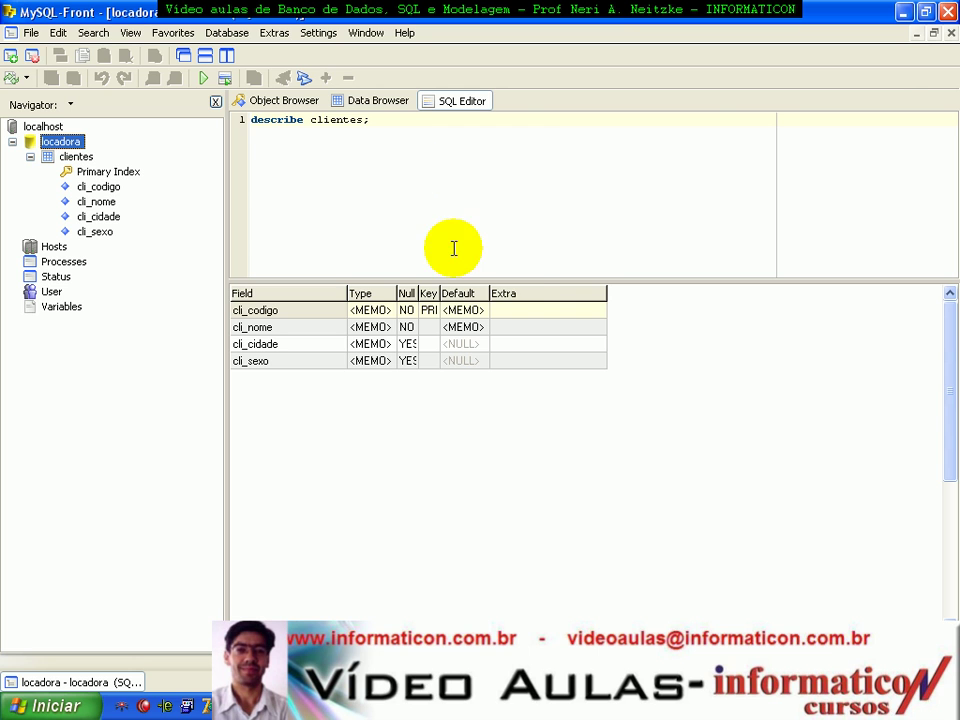
Switch to the MySQL Command Line Client and recall the "alter table clientes add cli_email varchar(30);" statement for review
key(alt+Tab)
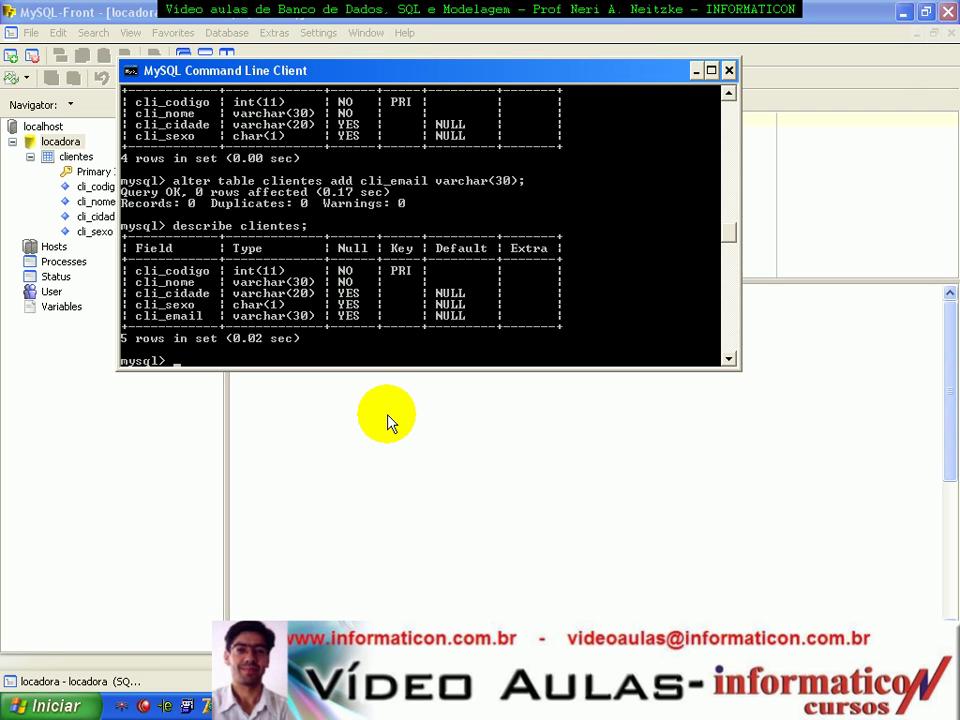
key(Up)
key(Up)
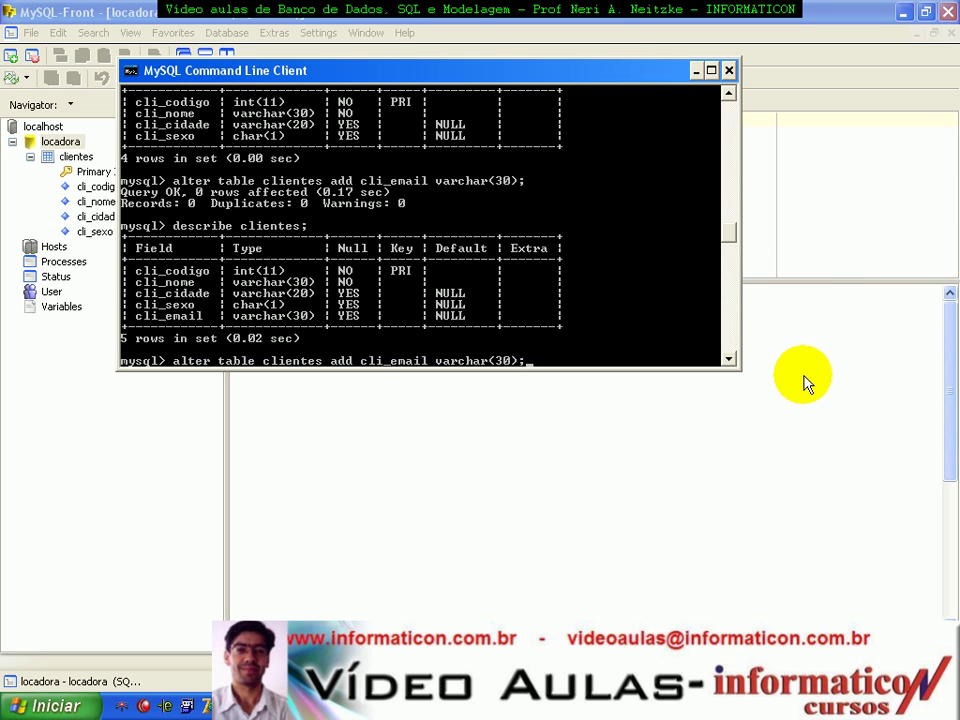
Return to MySQL-Front and replace the editor's statement with "alter table clientes add cli_email varchar(30);" without executing it
click(615, 435)
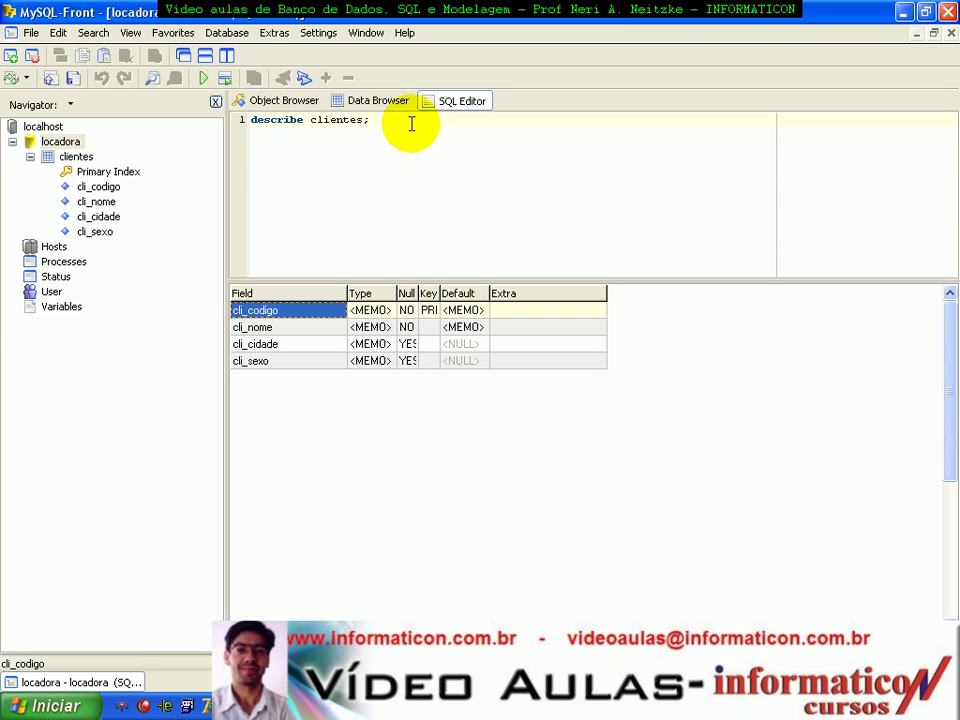
drag(411, 124, 138, 127)
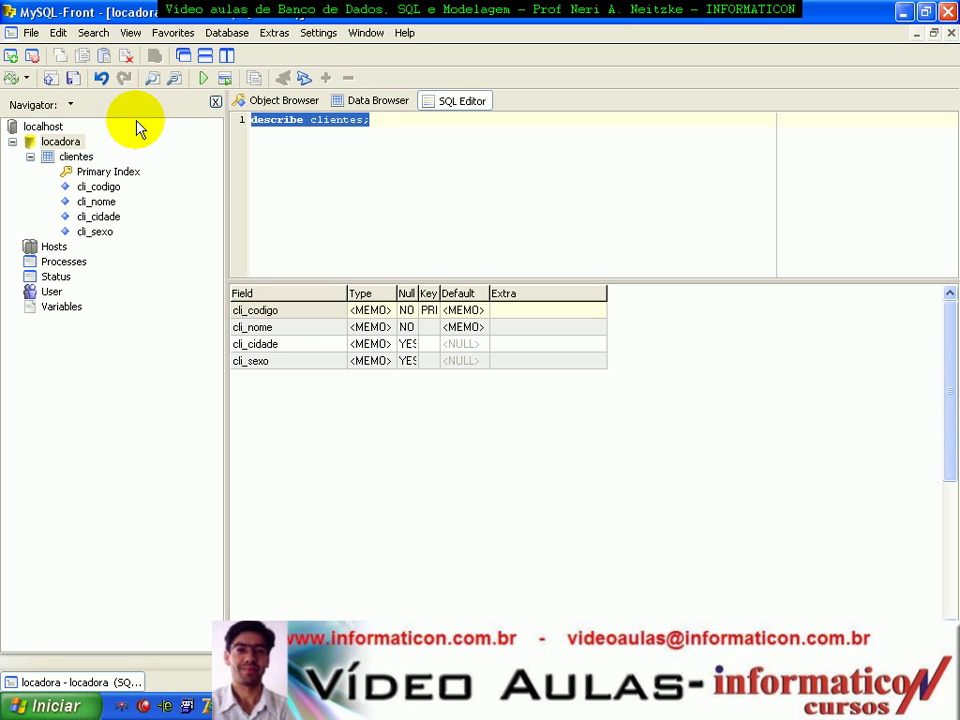
text(alter tab)
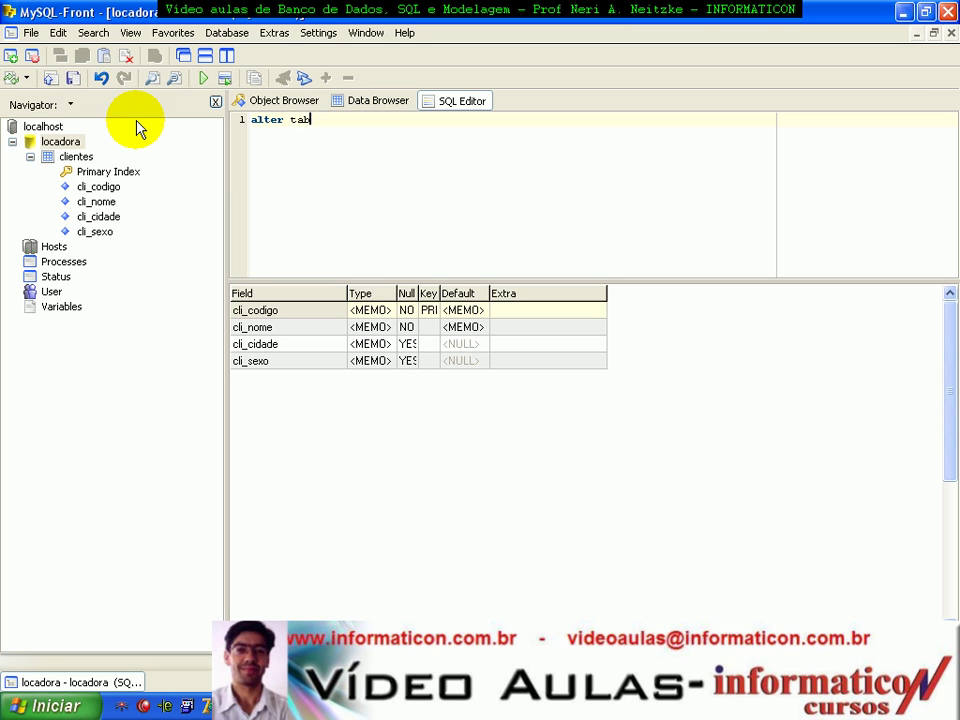
text(le clientes add cli_email varchar(30);)
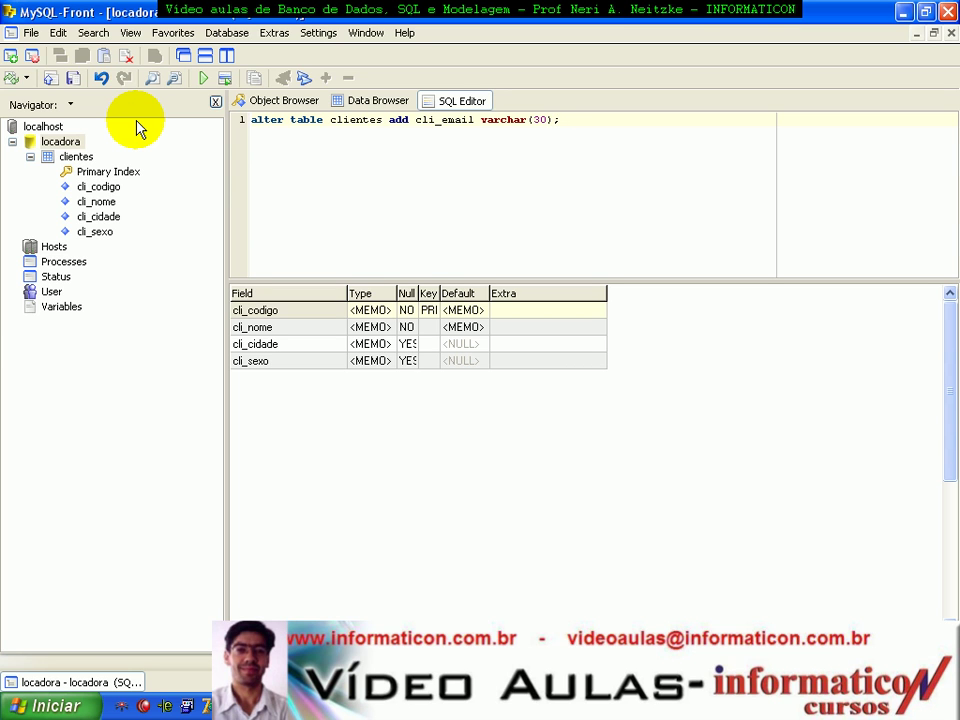
Start adding a new field to the clientes table, positioned after the field cli_sexo
click(76, 156)
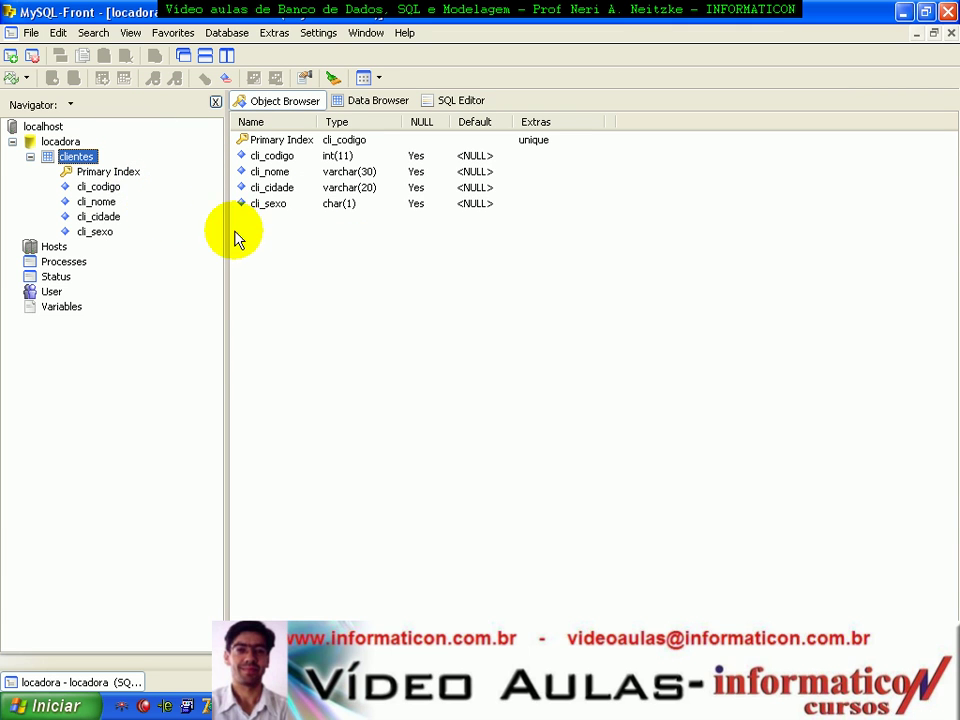
right_click(83, 163)
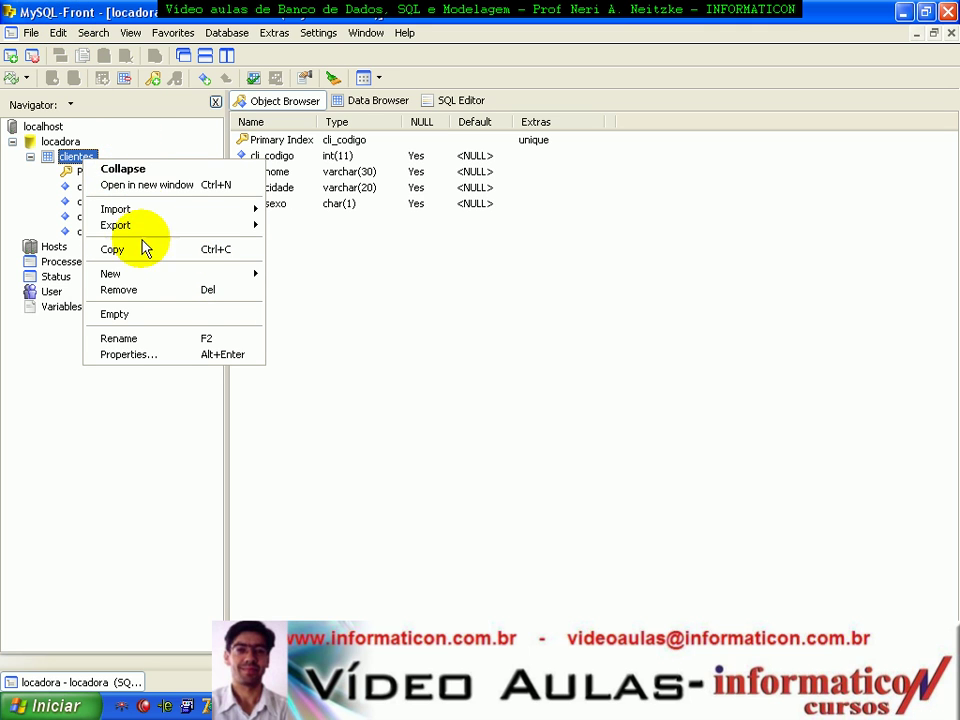
mouse_move(199, 280)
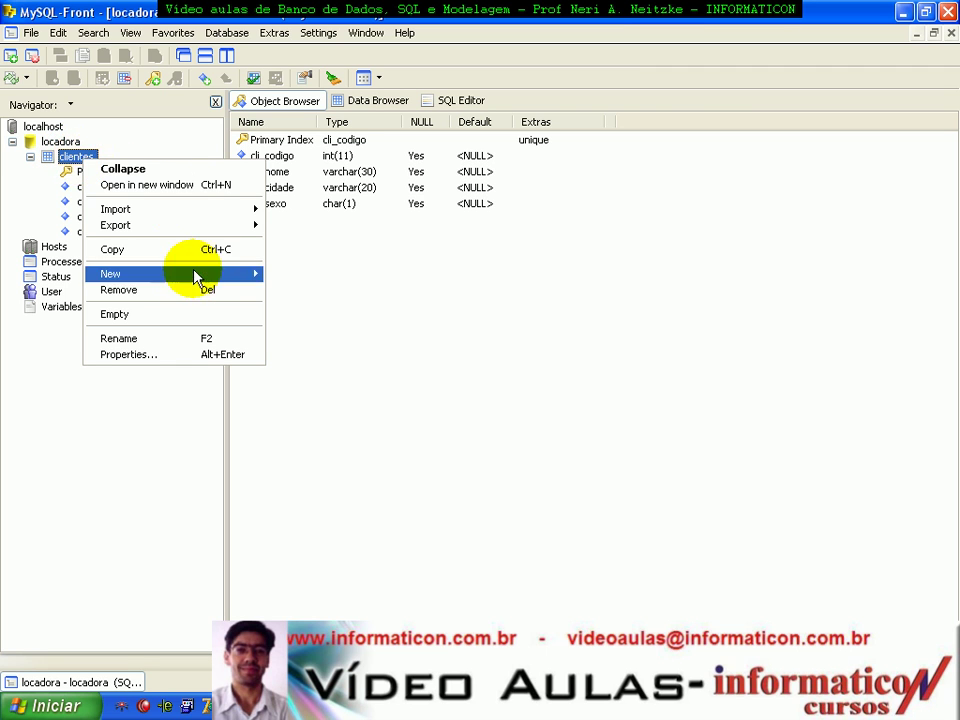
mouse_move(245, 275)
click(307, 293)
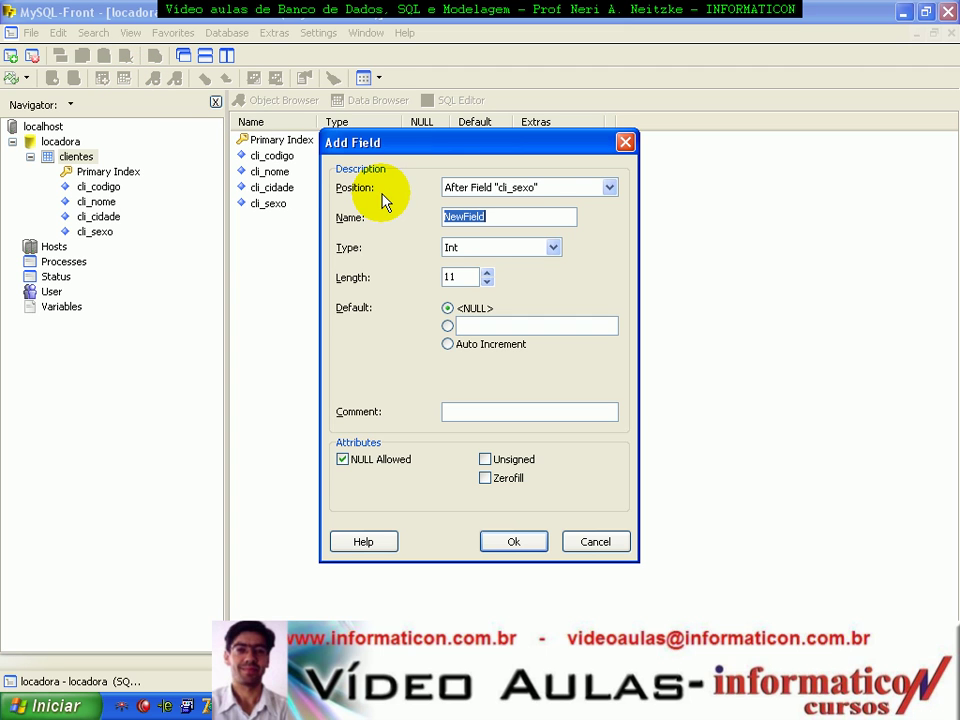
click(573, 188)
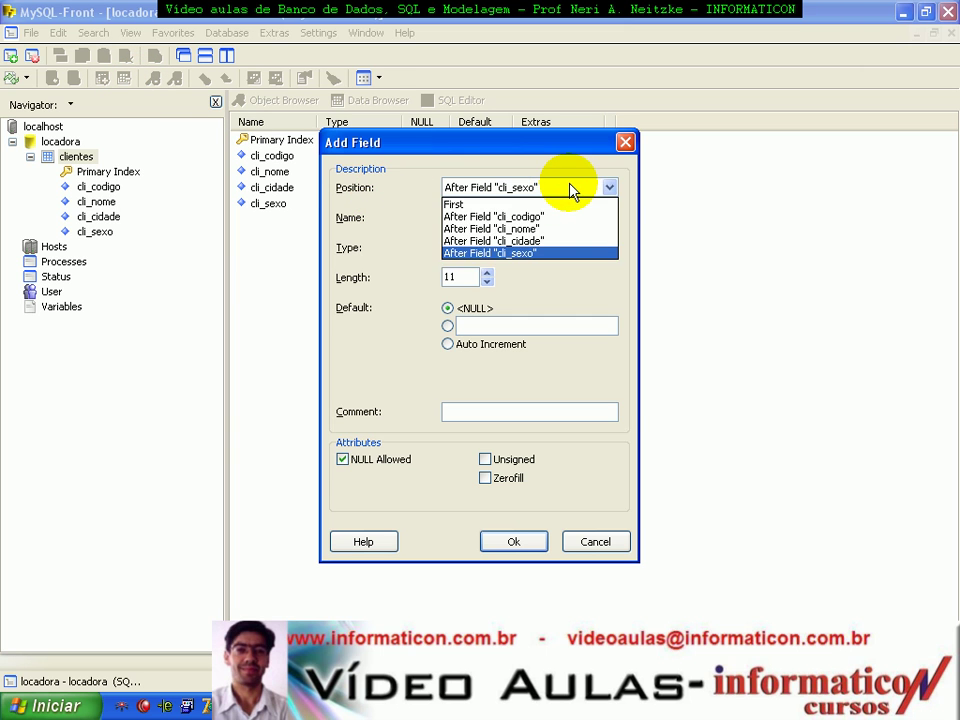
click(508, 255)
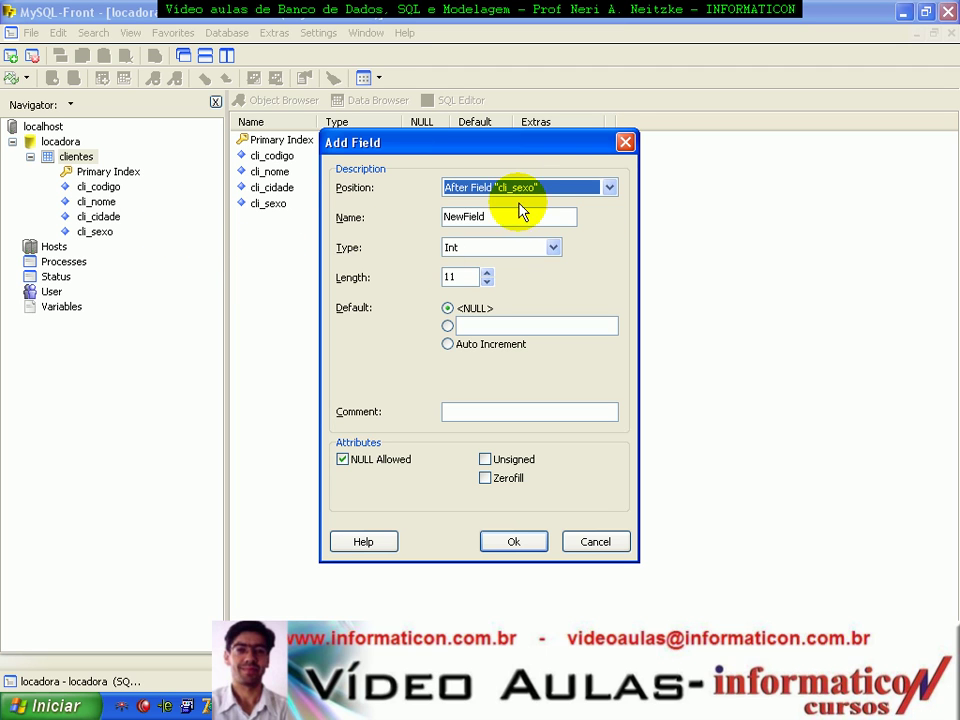
click(547, 188)
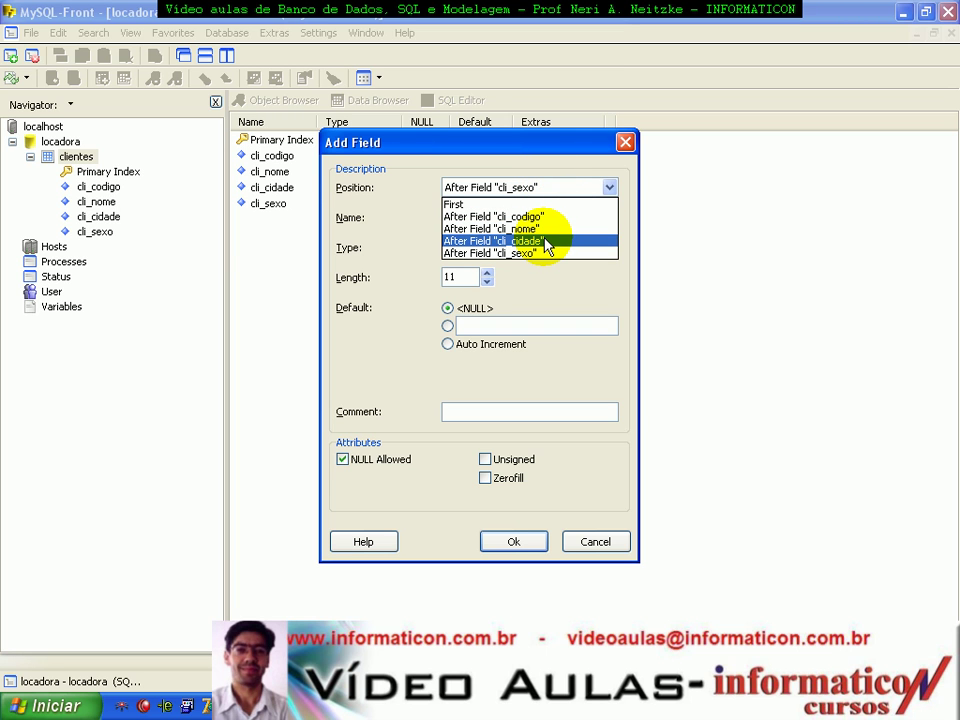
click(540, 254)
key(Tab)
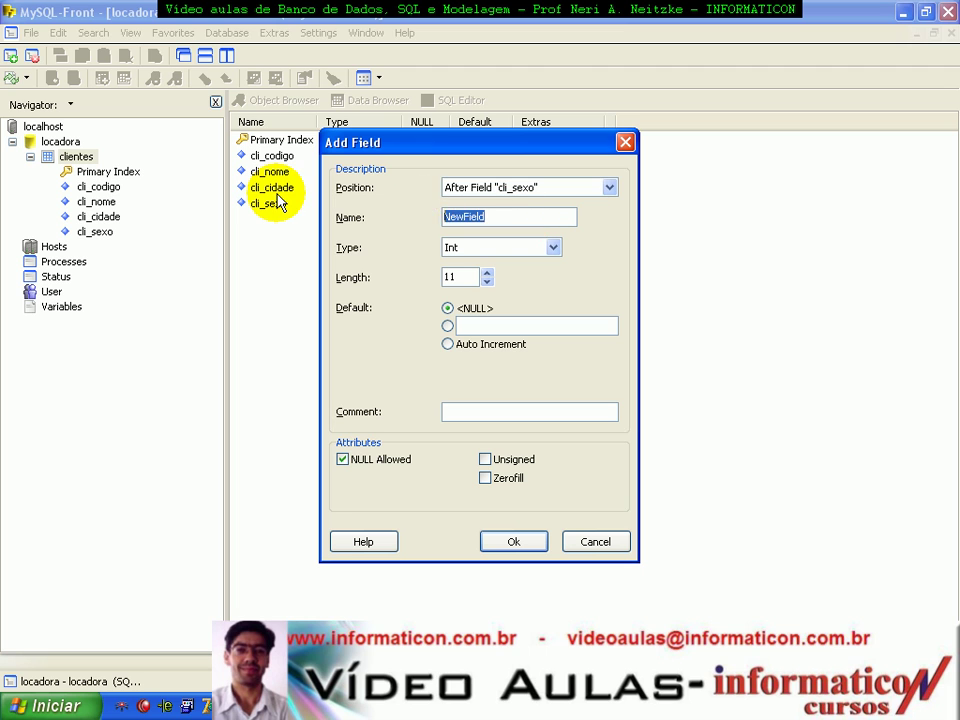
Name the new field cli_email and set its type to VarChar
text(cli_email)
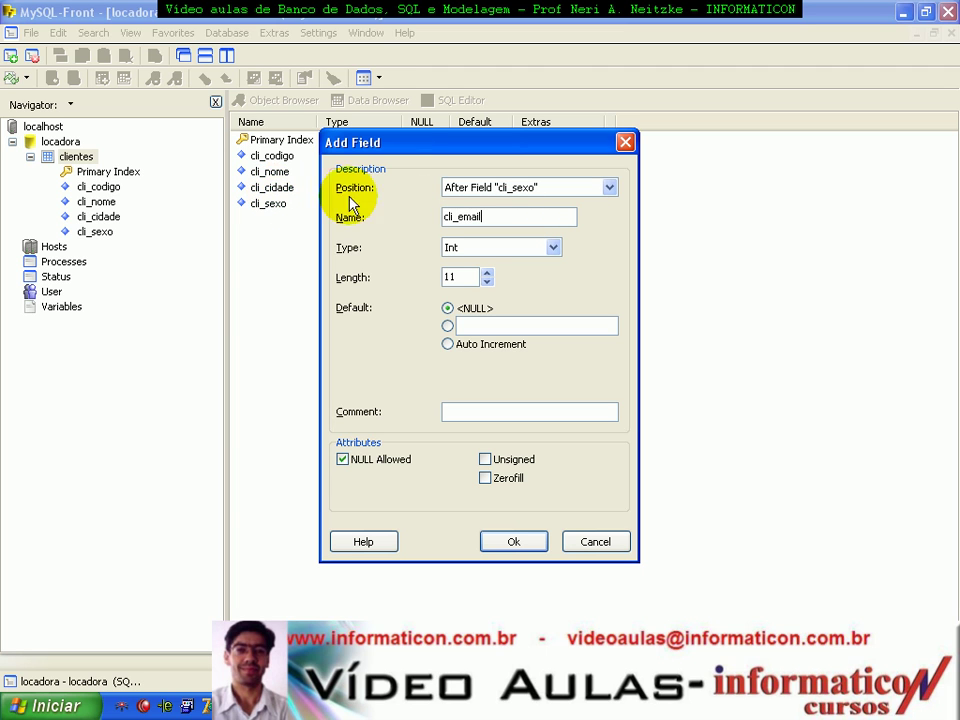
click(553, 248)
click(550, 268)
drag(552, 288, 563, 326)
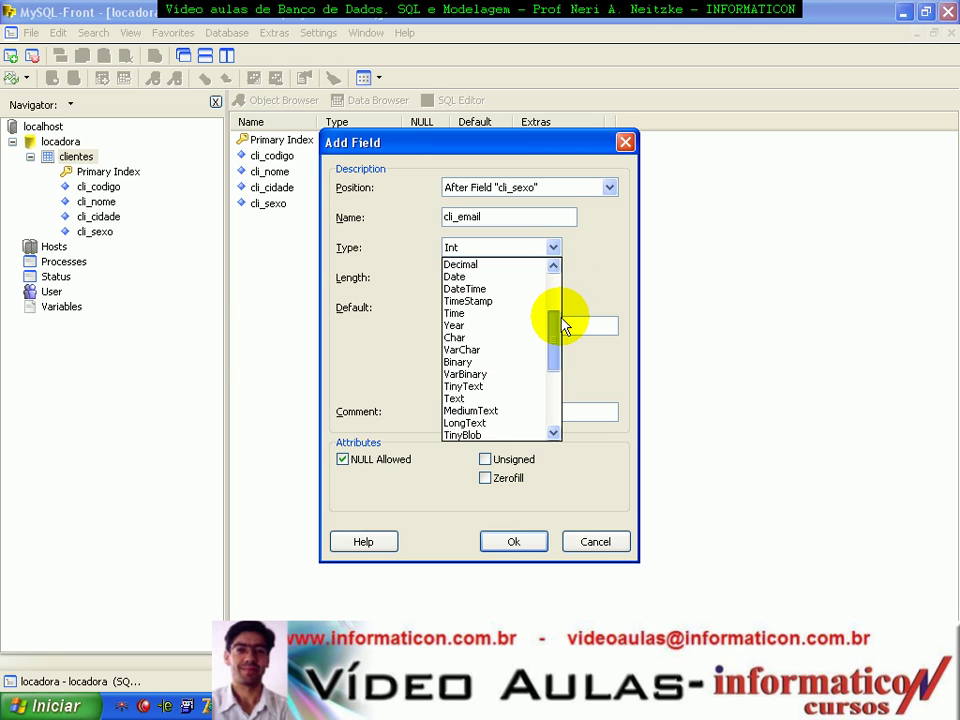
click(512, 350)
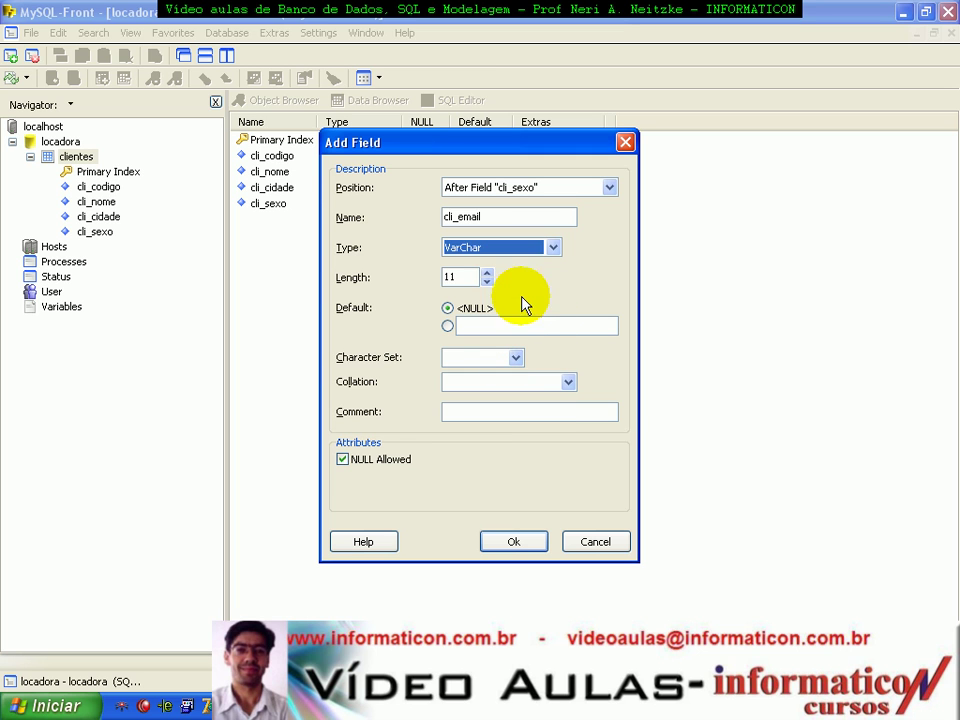
Set the field length to 30, create the field, and expand clientes in the navigator to check it
click(486, 273)
click(486, 273)
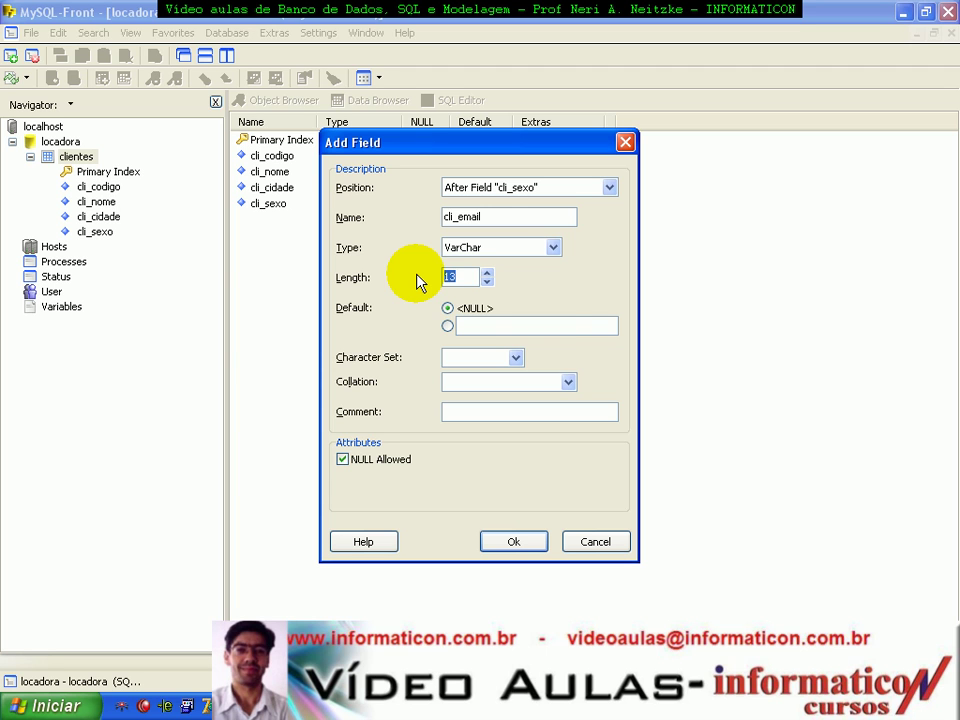
text(30)
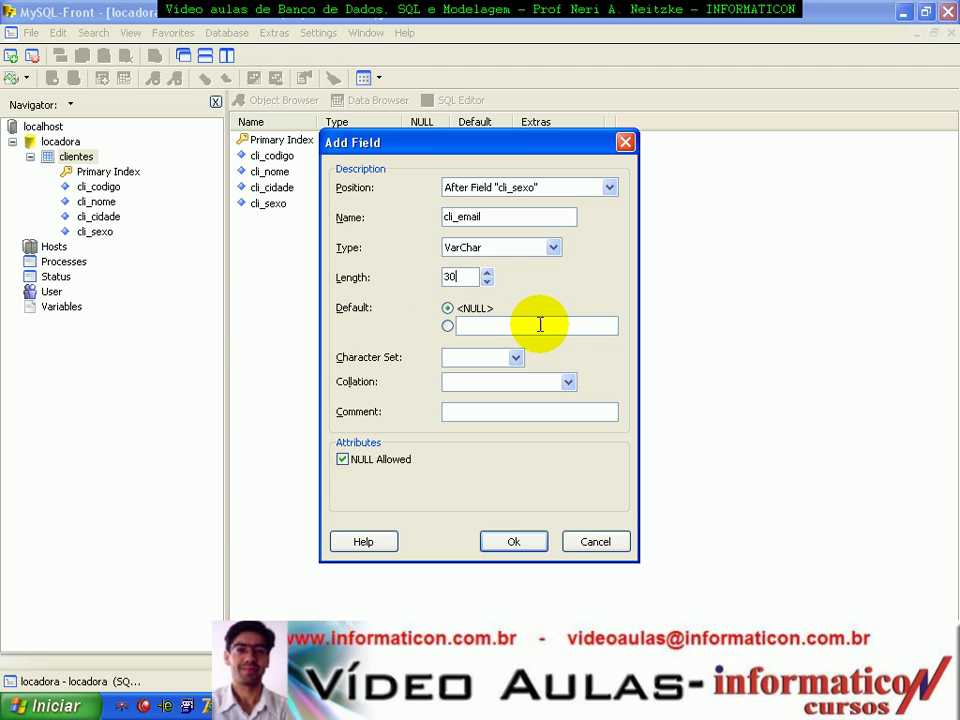
click(522, 543)
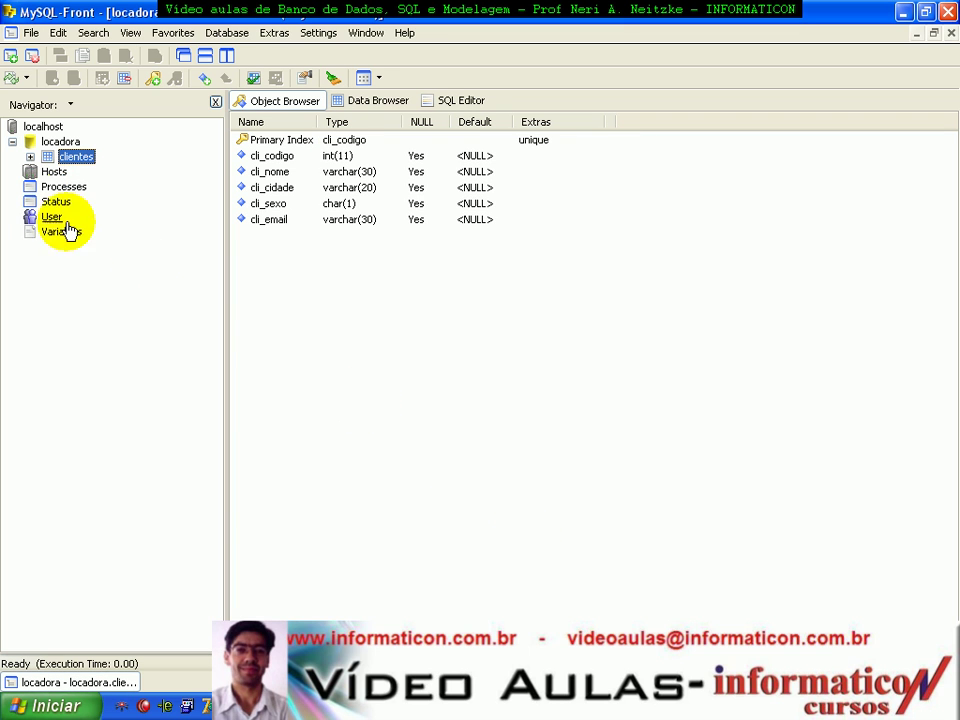
click(30, 156)
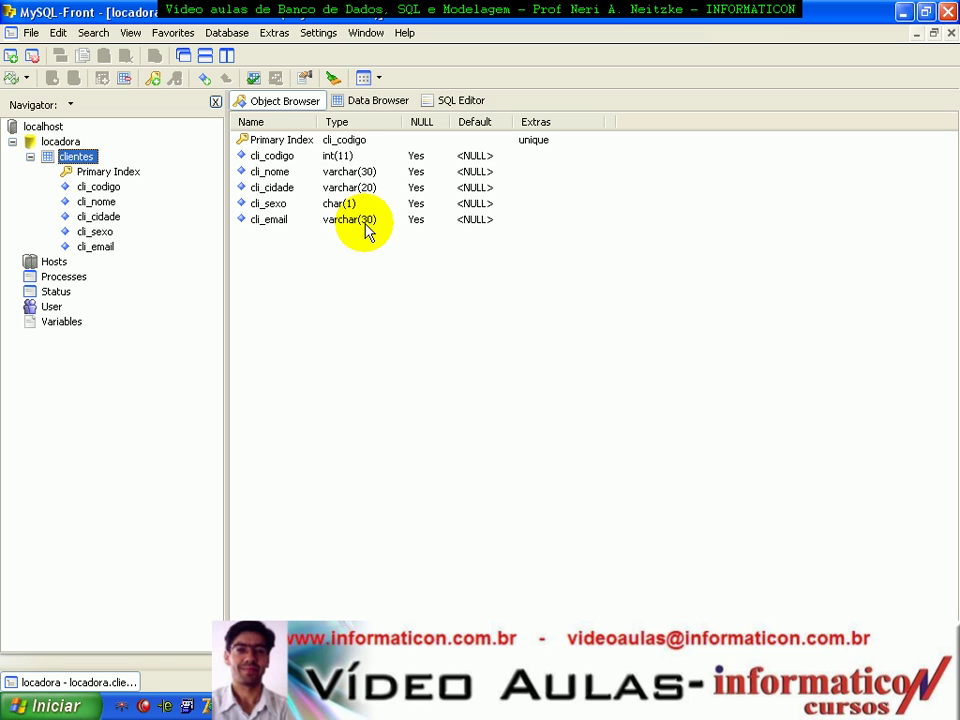
Replace the SQL editor's ALTER statement with "describe clientes;" and execute it to check the table's columns
click(461, 101)
key(ctrl+a)
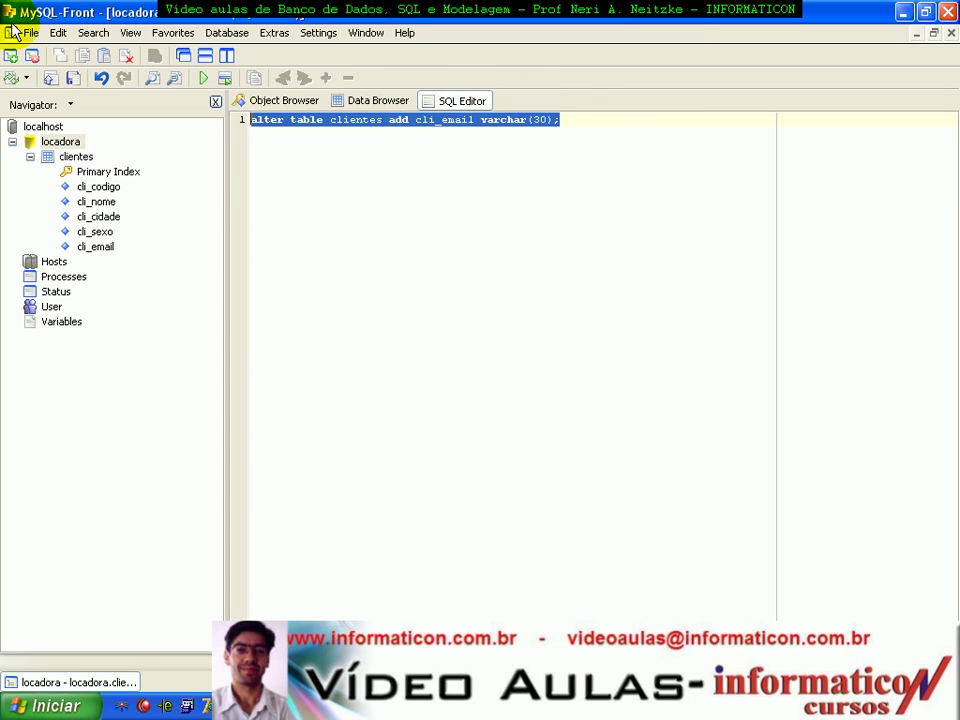
key(Delete)
text(describ)
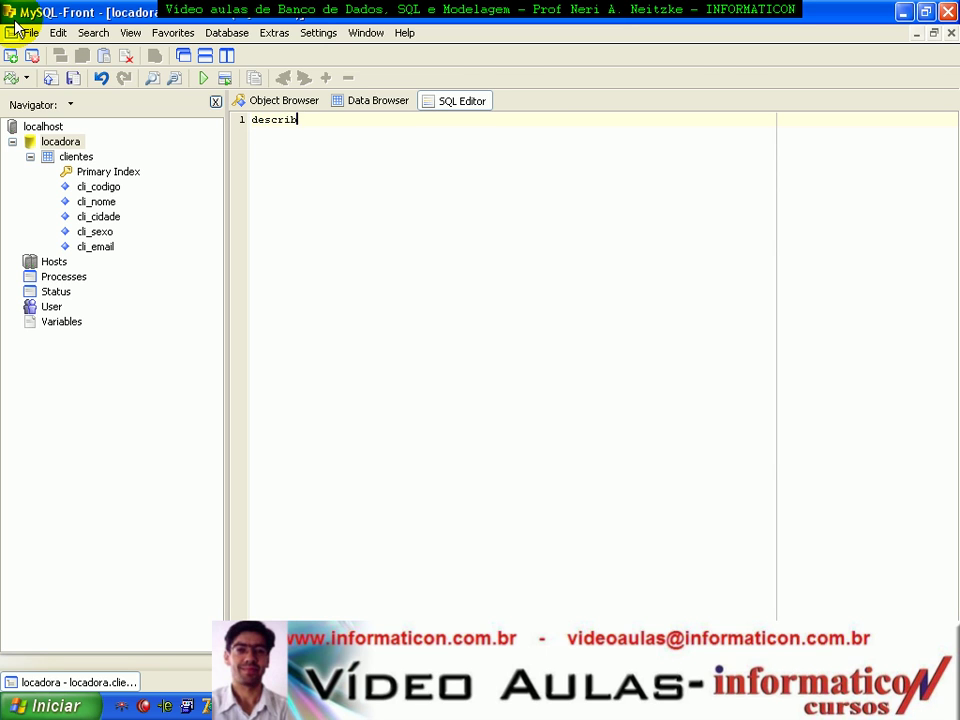
text(e clientes;)
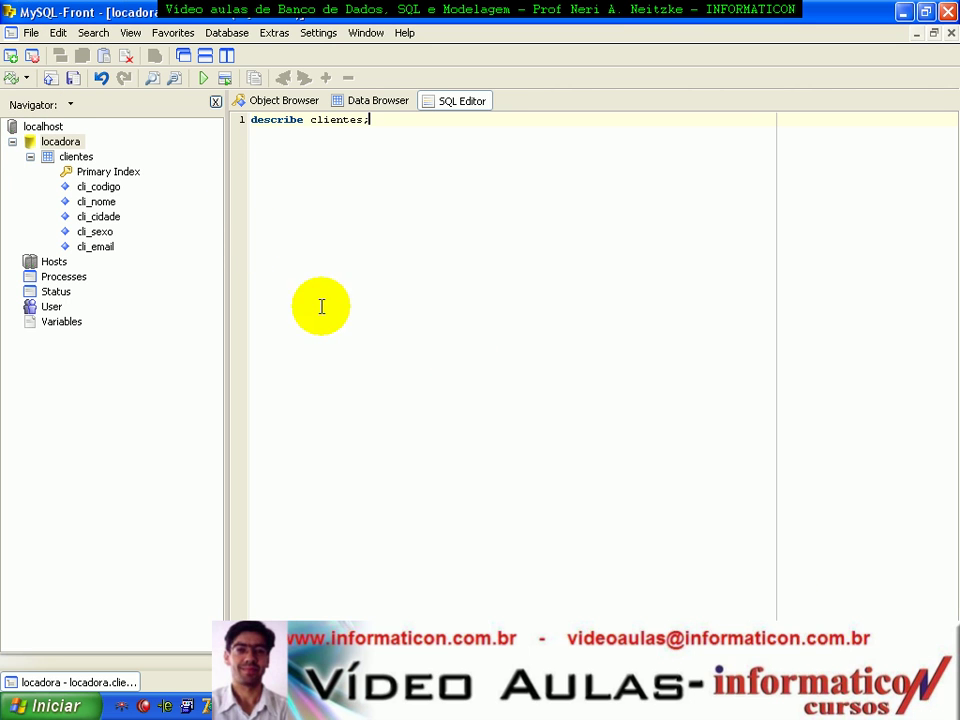
click(203, 78)
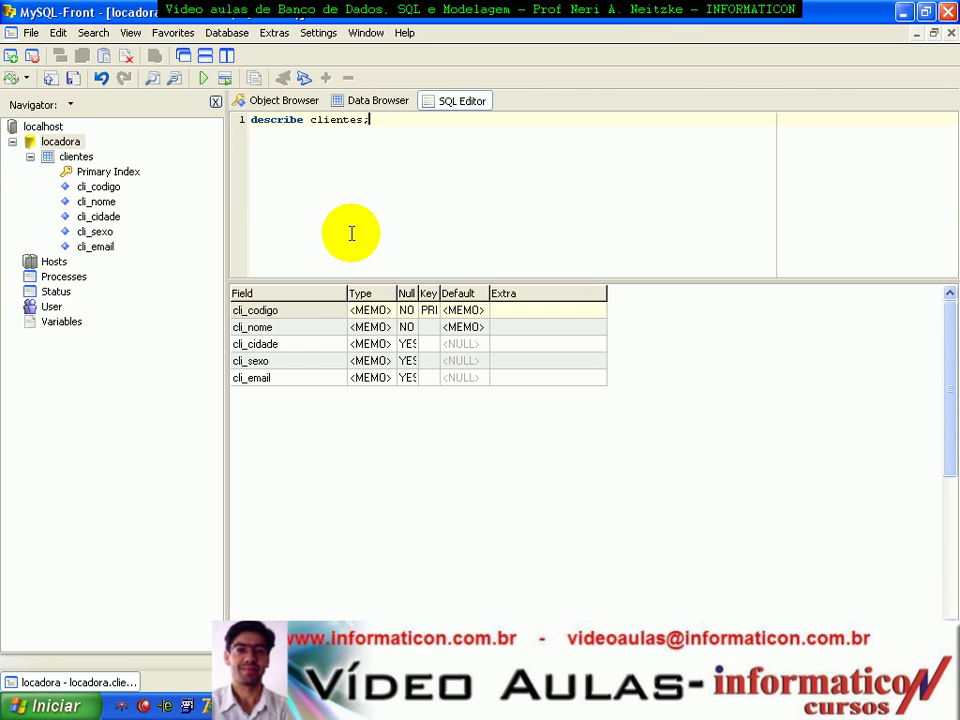
Switch to the MySQL Command Line Client, replace the pending ALTER statement with "describe clientes;" and run it
key(alt+Tab)
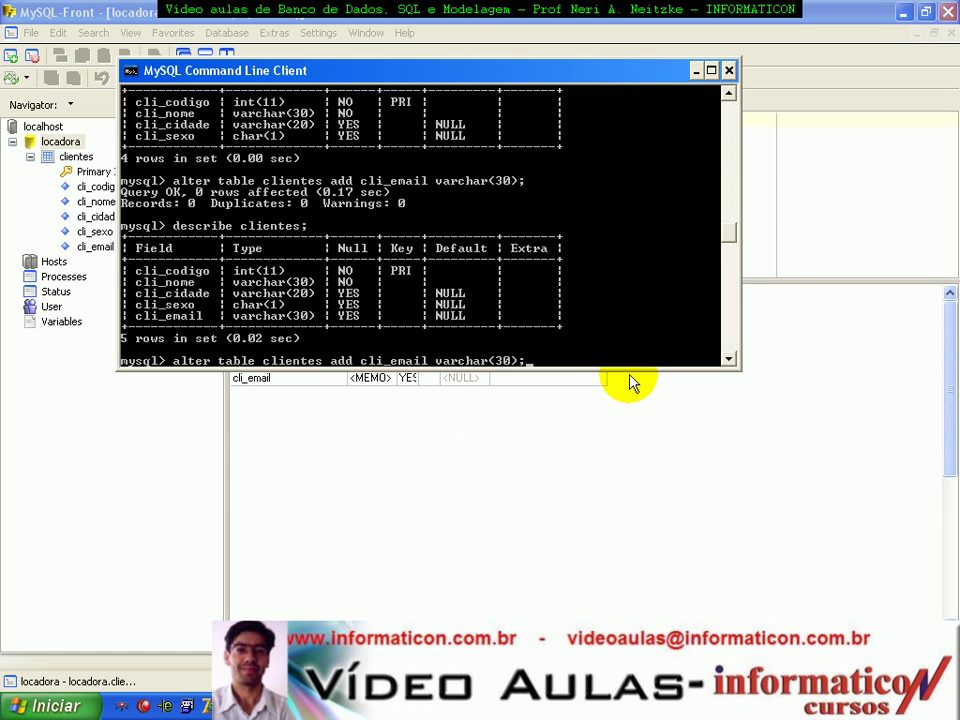
mouse_move(731, 231)
mouse_down()
mouse_move(735, 332)
mouse_move(731, 250)
mouse_up()
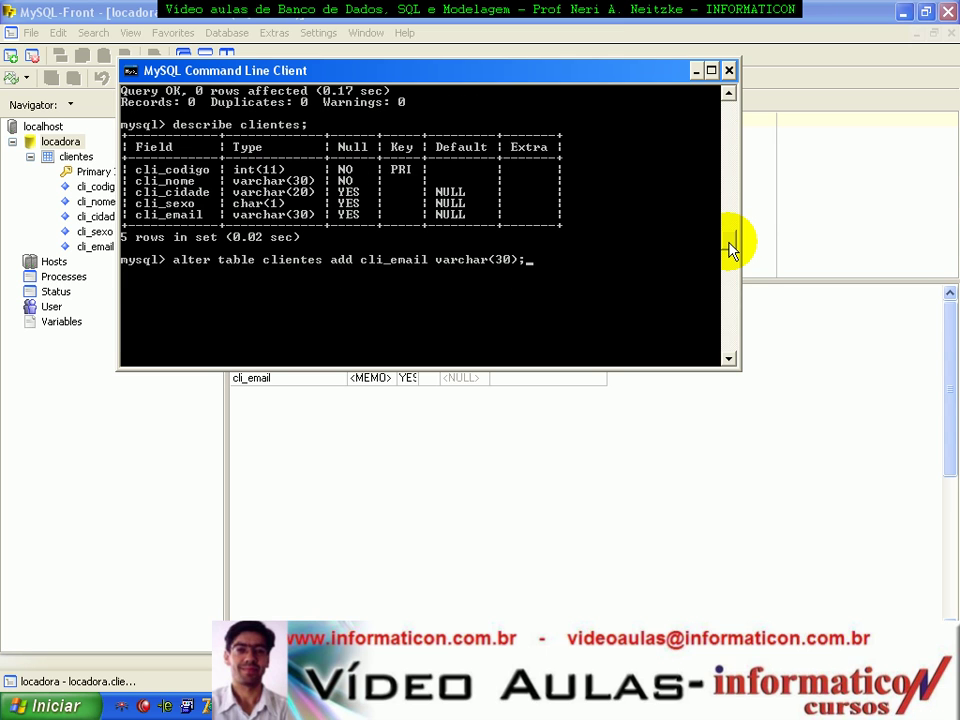
key(Delete)
key(Delete)
key(Delete)
key(Delete)
key(Delete)
key(Delete)
key(Delete)
key(Delete)
key(Delete)
key(Delete)
key(Delete)
key(Delete)
key(Delete)
key(Delete)
key(Delete)
key(Delete)
key(Delete)
key(Delete)
key(Delete)
key(Delete)
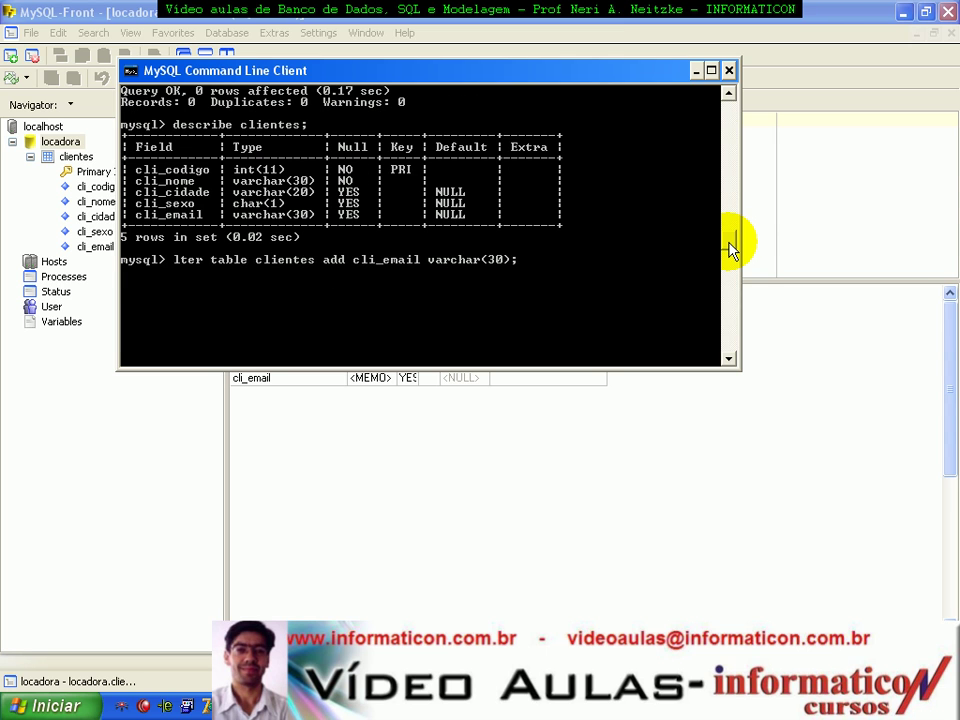
key(Delete)
key(Delete)
key(Delete)
key(Delete)
key(Delete)
key(Delete)
key(Delete)
key(Up)
key(Return)
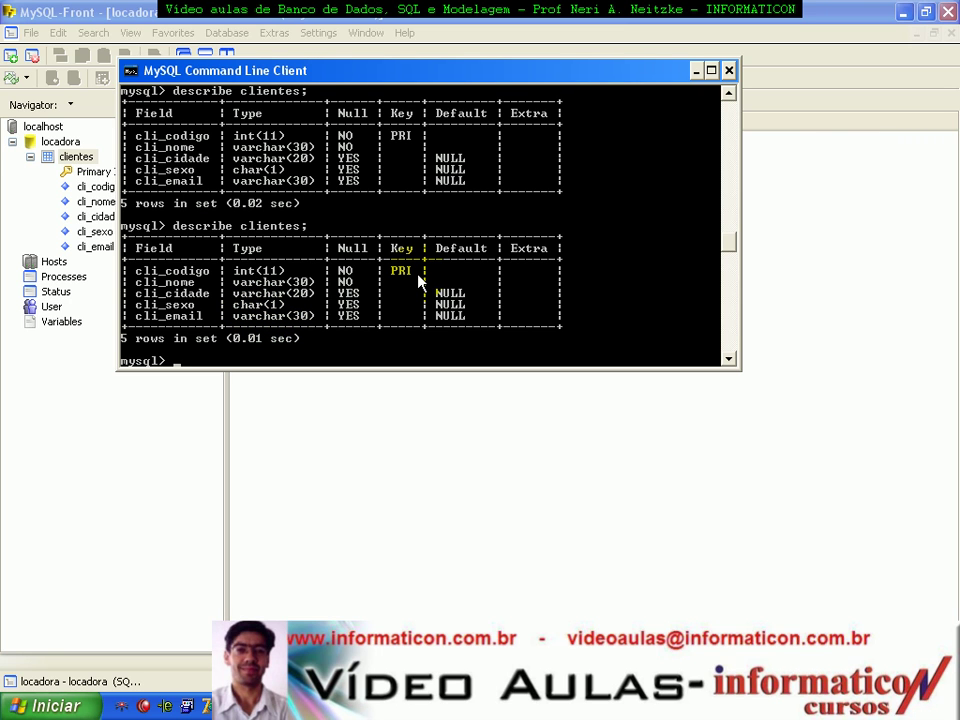
Write the statement "alter table clientes modify cli_sexo varchar(10);" to change the column's data type
text(alter table clientes)
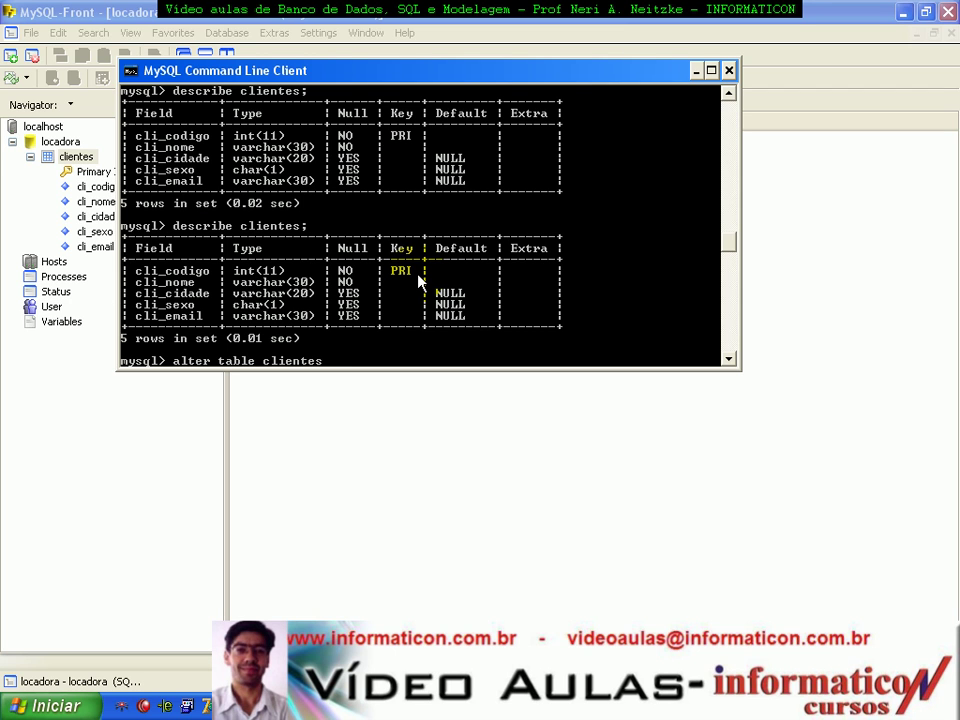
text( modify)
text(cli_sexo)
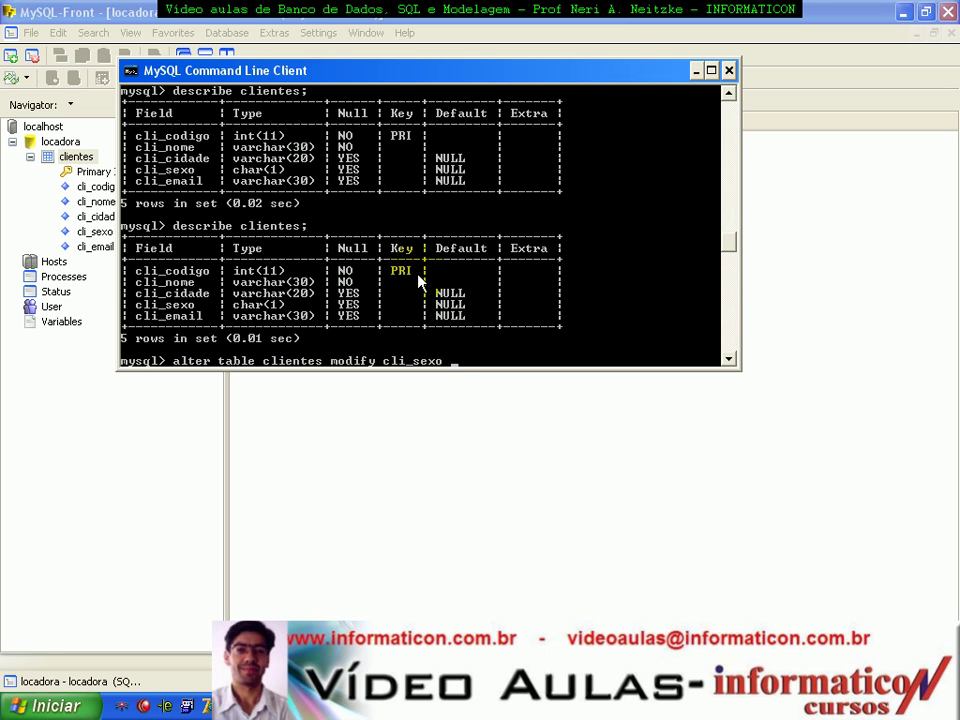
text(varchar(10);)
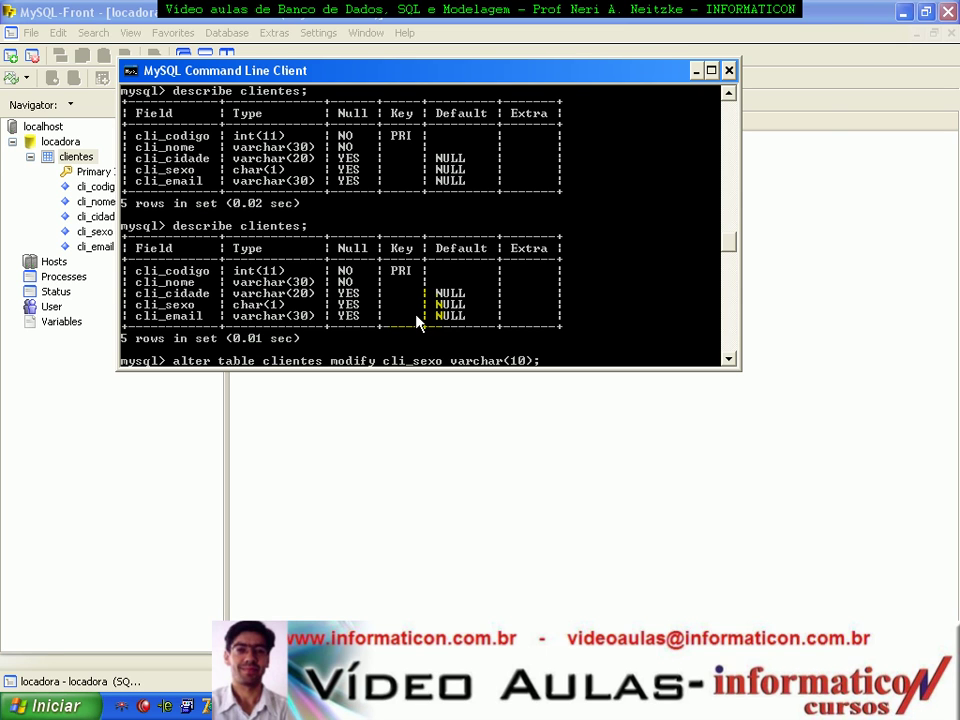